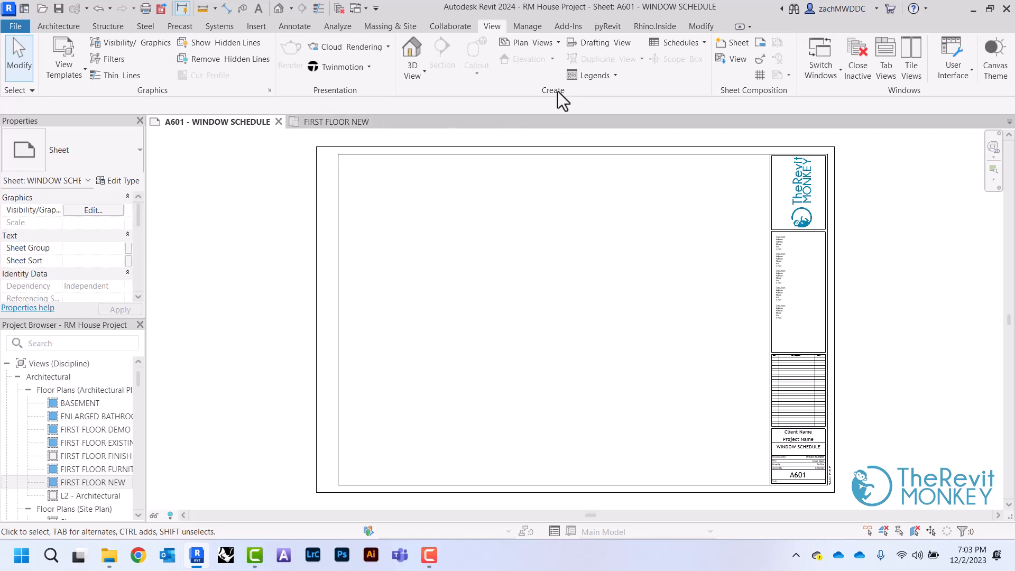
Step: Create a new schedule of building components for the Windows category in the New Construction phase
click(697, 40)
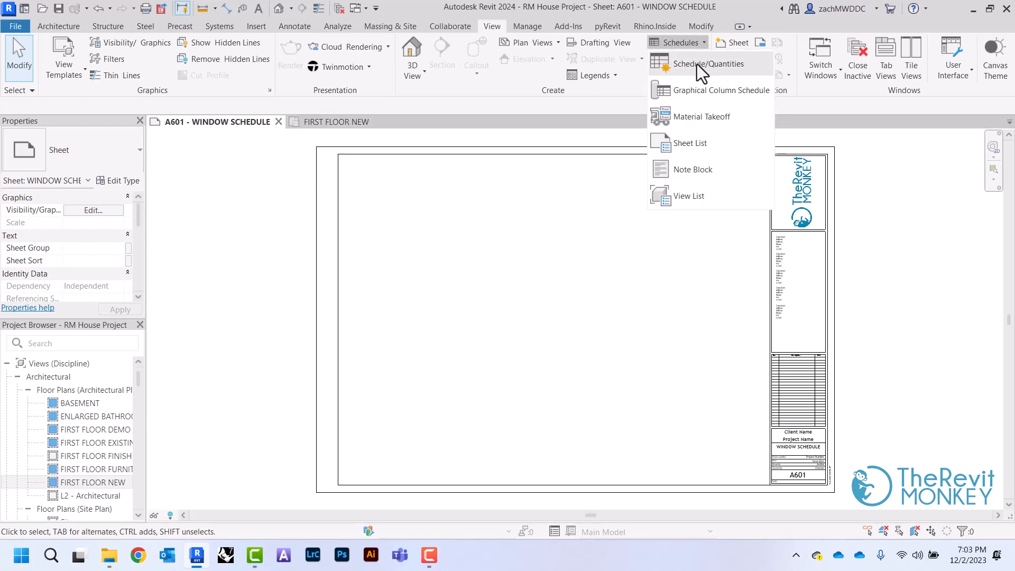
click(696, 65)
scroll(410, 295, down, 6)
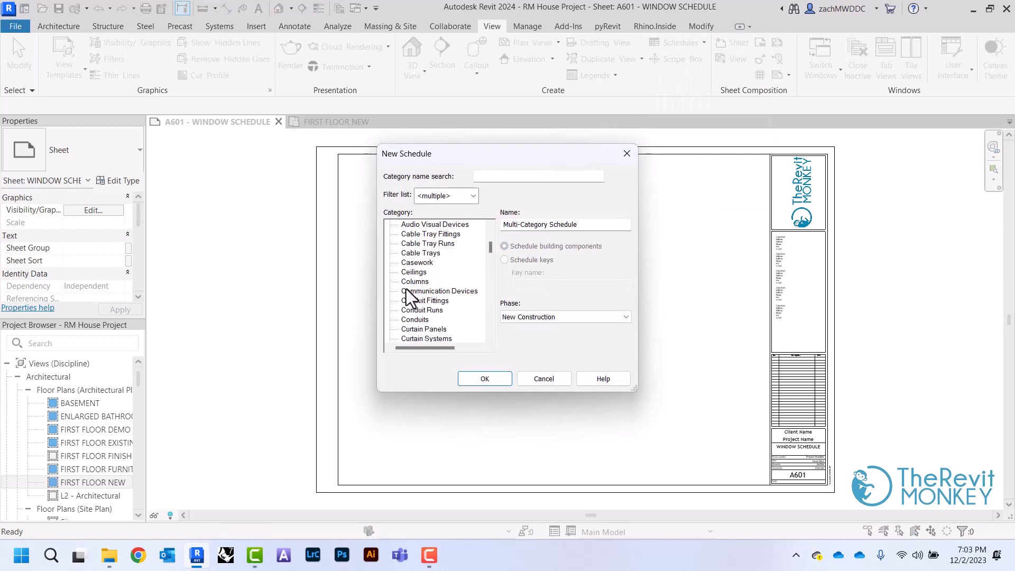
scroll(410, 296, down, 15)
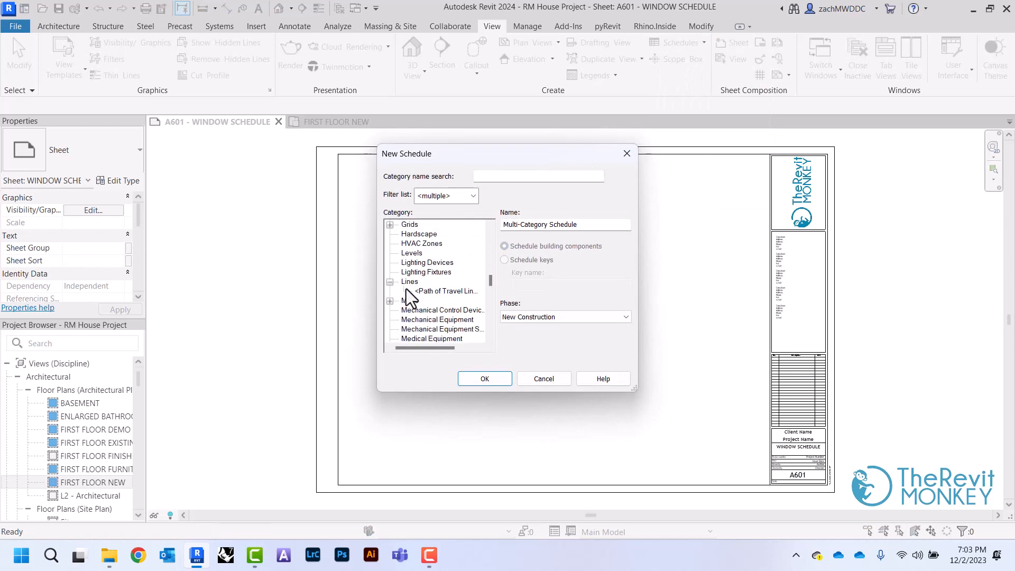
scroll(410, 296, down, 15)
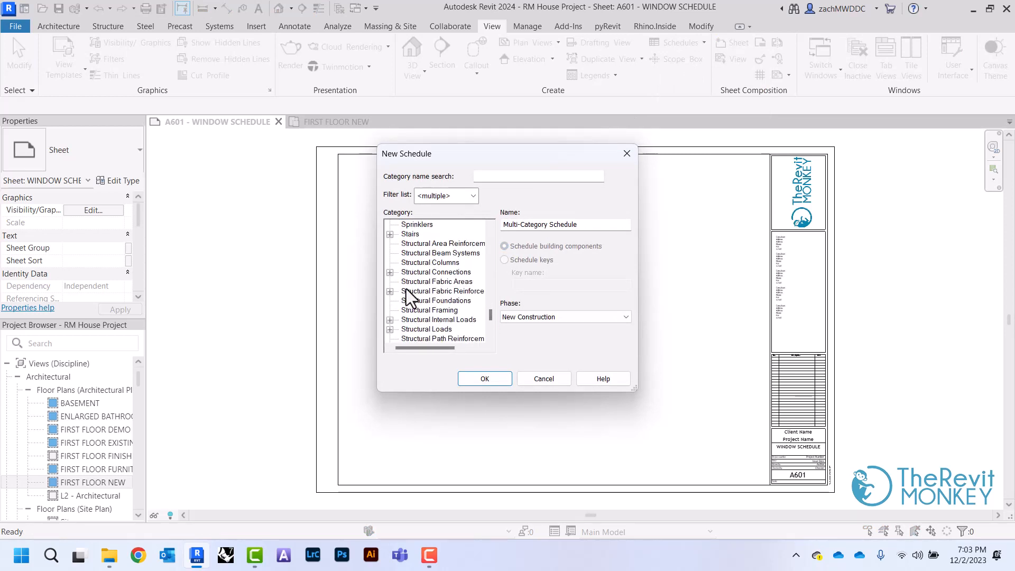
scroll(407, 291, down, 3)
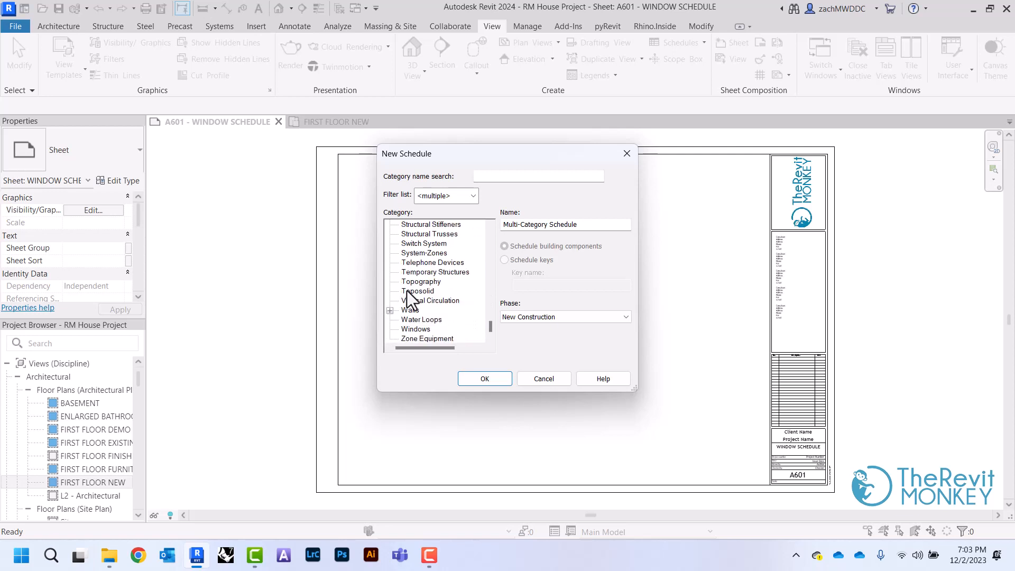
click(423, 329)
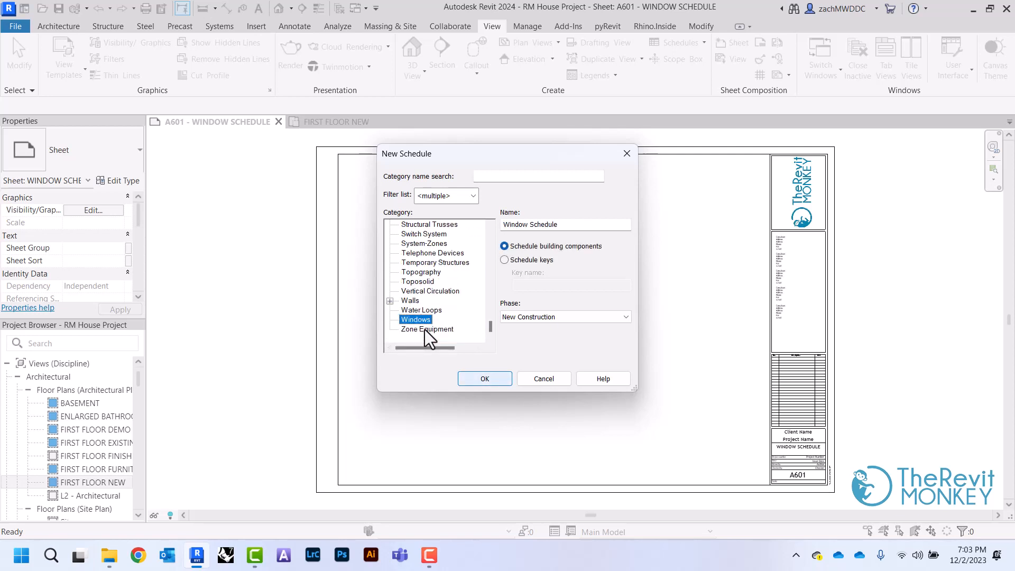
click(482, 384)
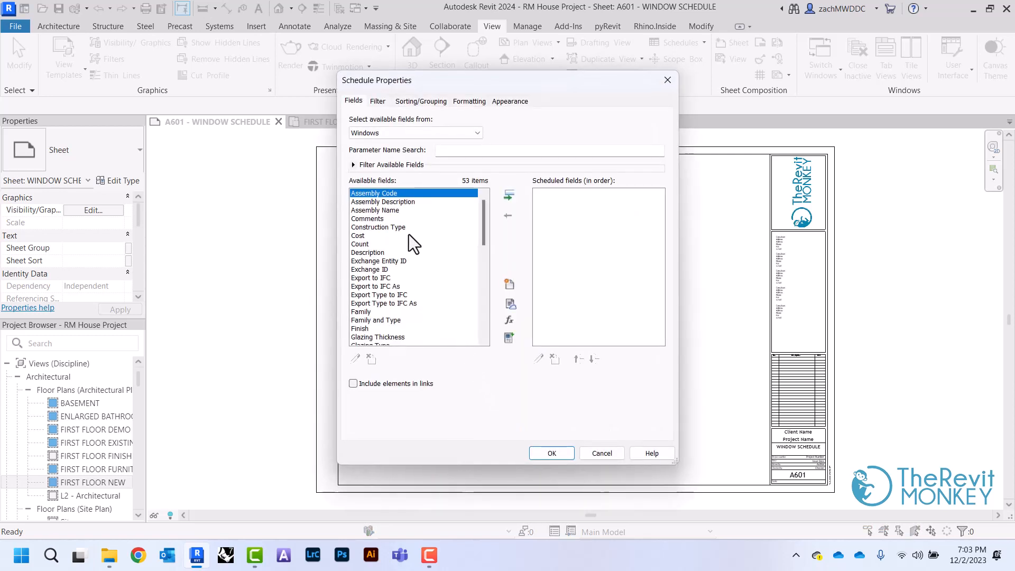
Step: Add the Type Mark field to the window schedule's scheduled fields
scroll(408, 233, down, 7)
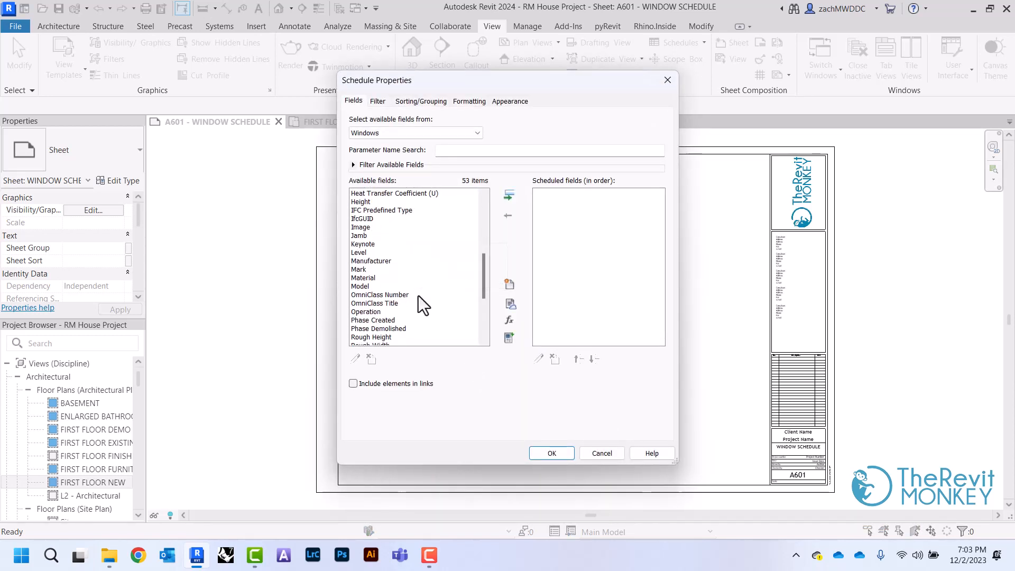
scroll(417, 296, down, 4)
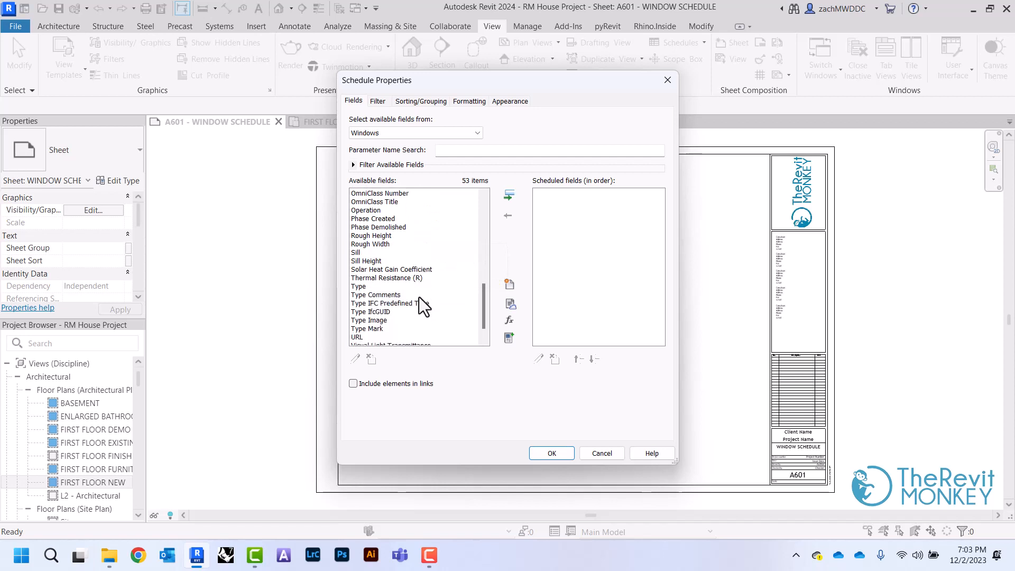
scroll(421, 306, down, 1)
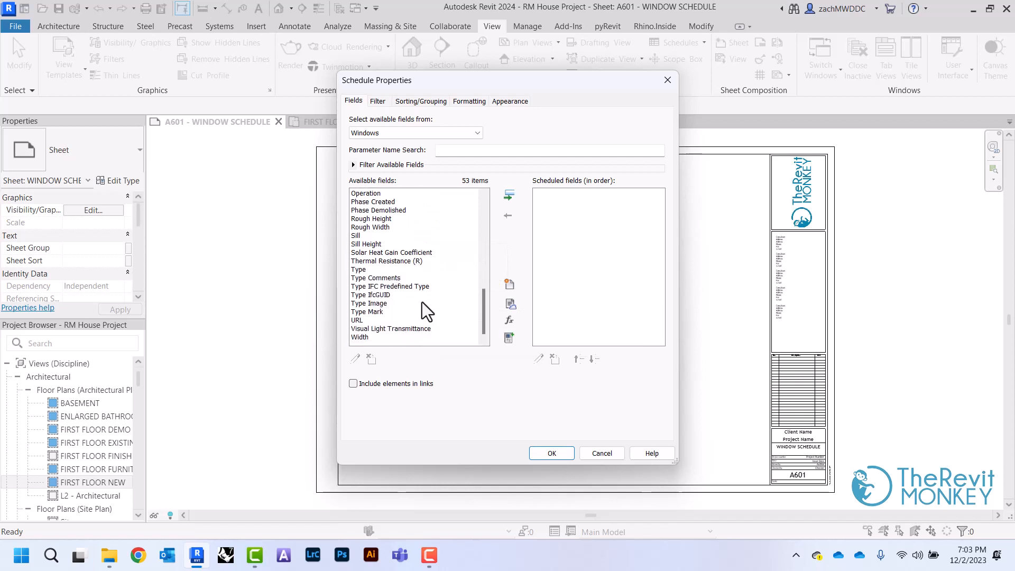
click(374, 312)
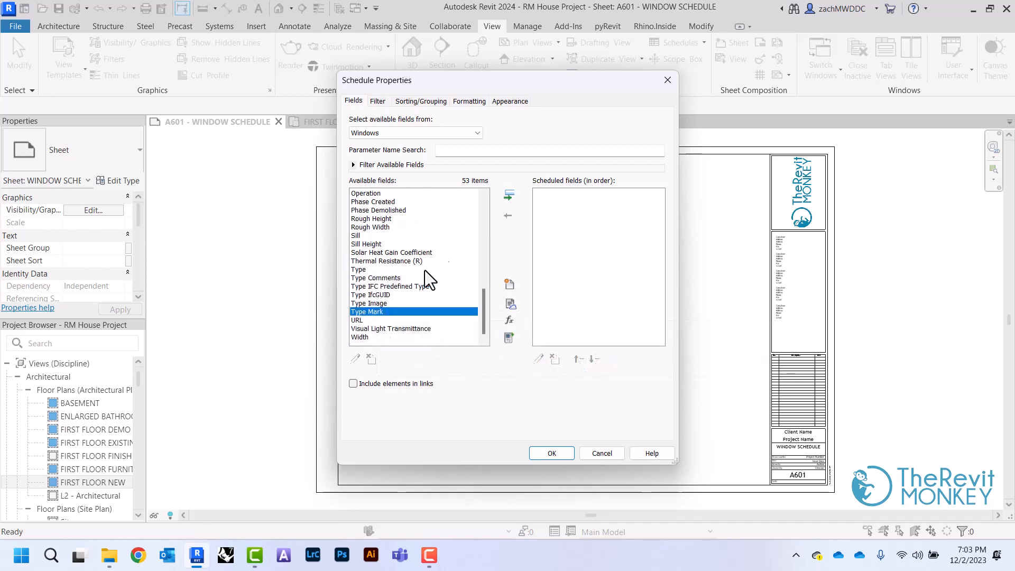
click(511, 196)
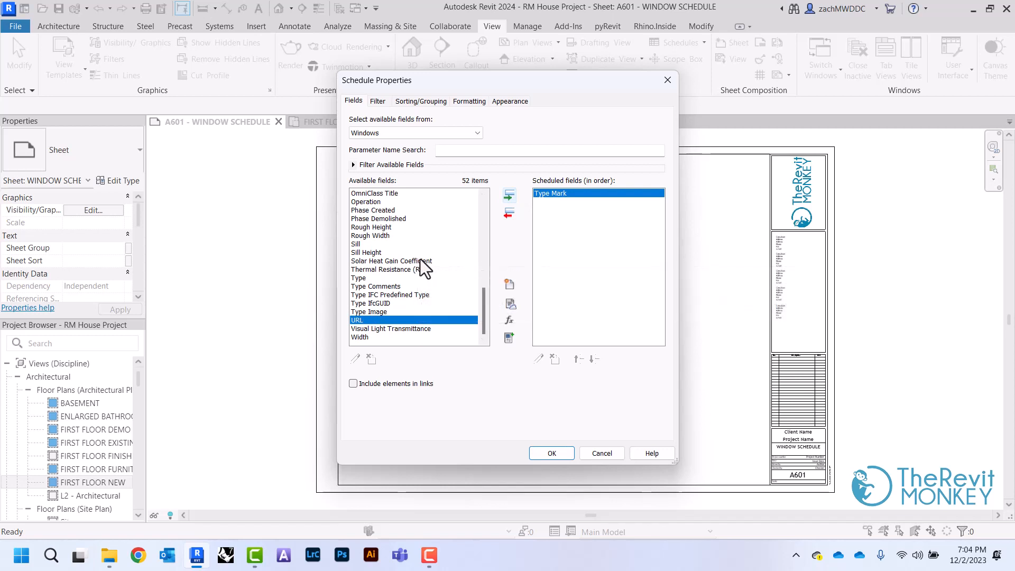
Step: Create a project parameter named Window Type as a type parameter with the Text data type and add it to the schedule
click(510, 286)
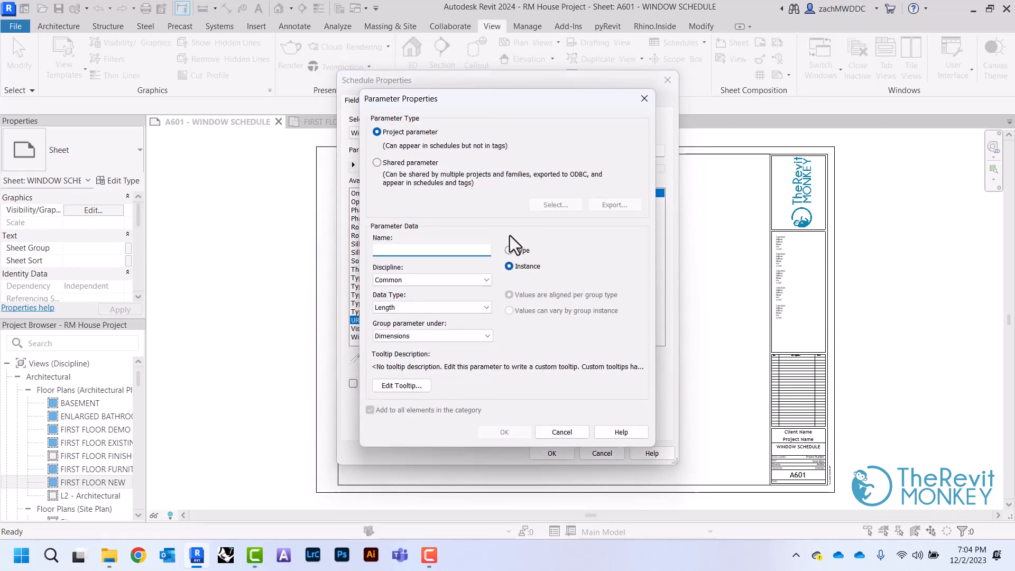
text(Window Type)
click(510, 249)
click(450, 308)
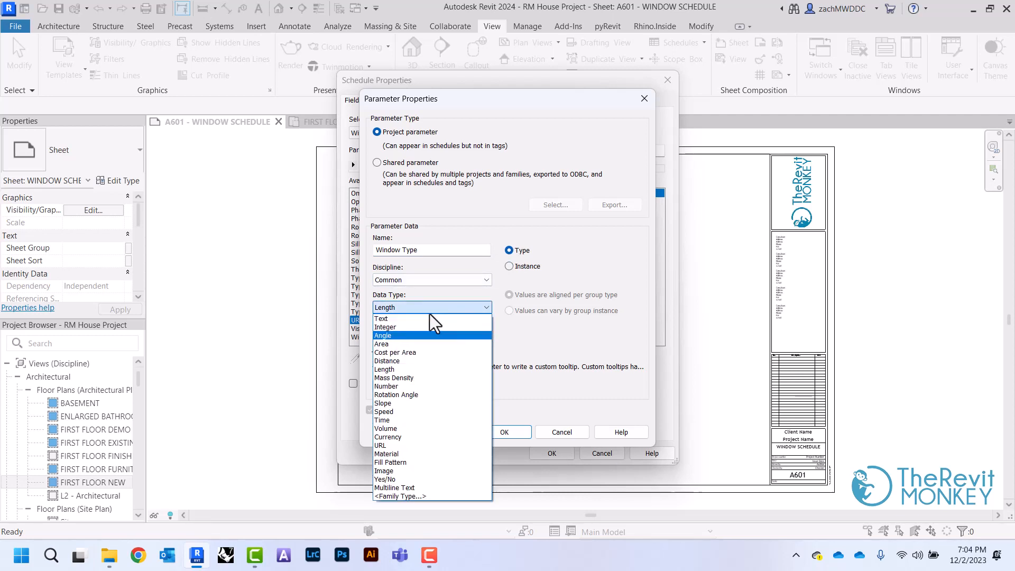
click(389, 319)
click(496, 433)
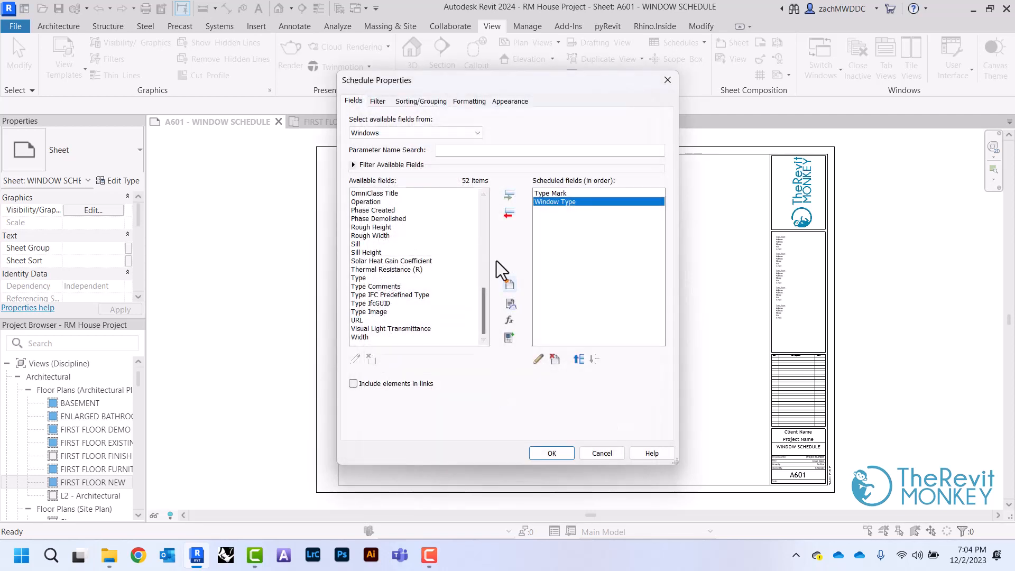
Step: Add the Width and Height fields to the schedule after Window Type
click(384, 337)
click(509, 195)
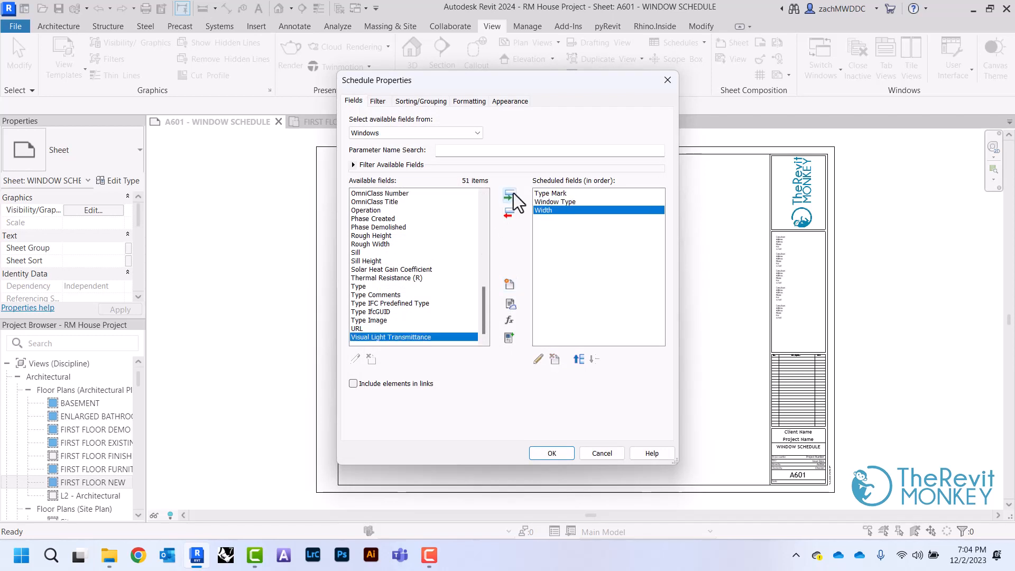
scroll(375, 263, up, 4)
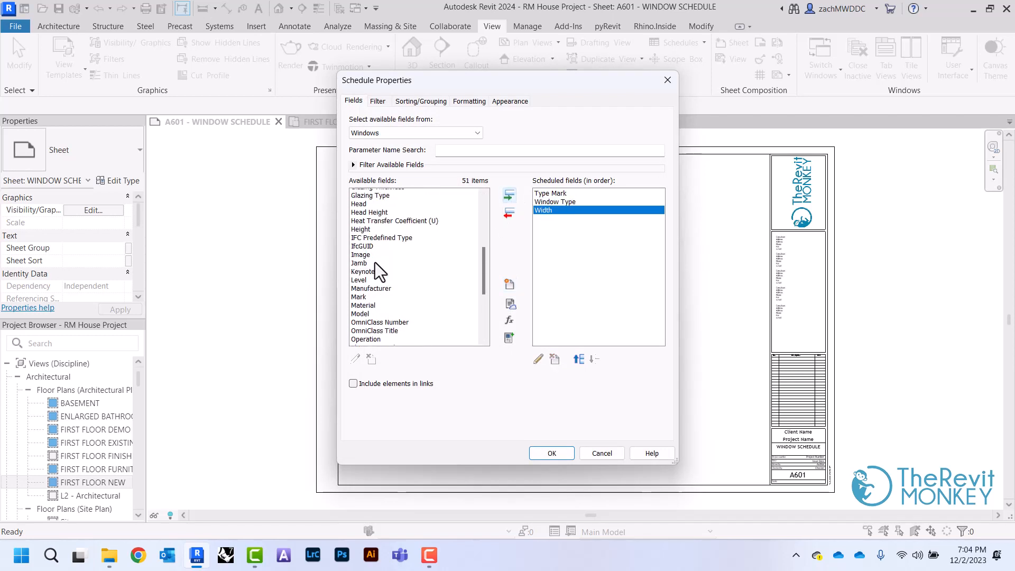
click(367, 253)
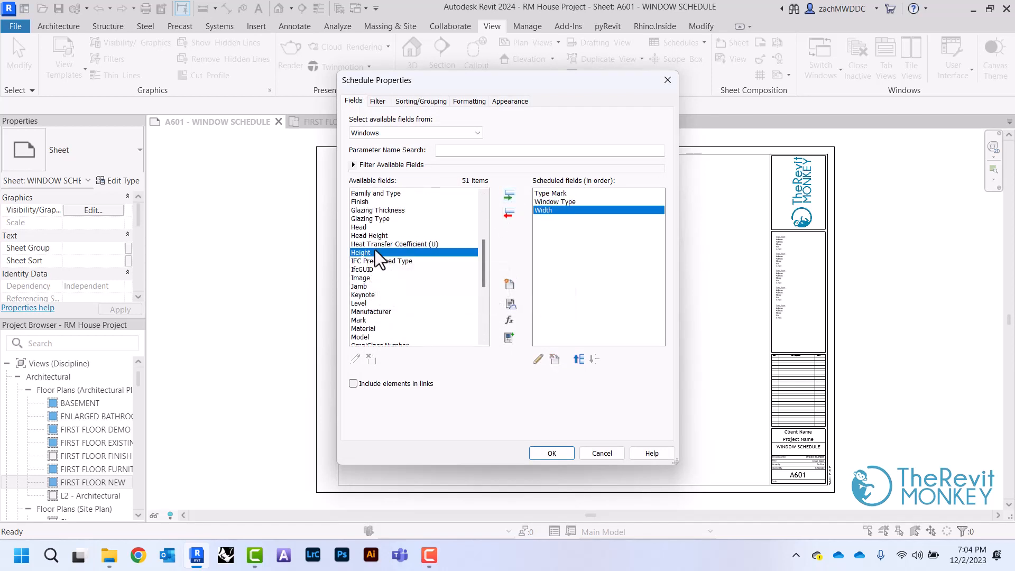
click(510, 194)
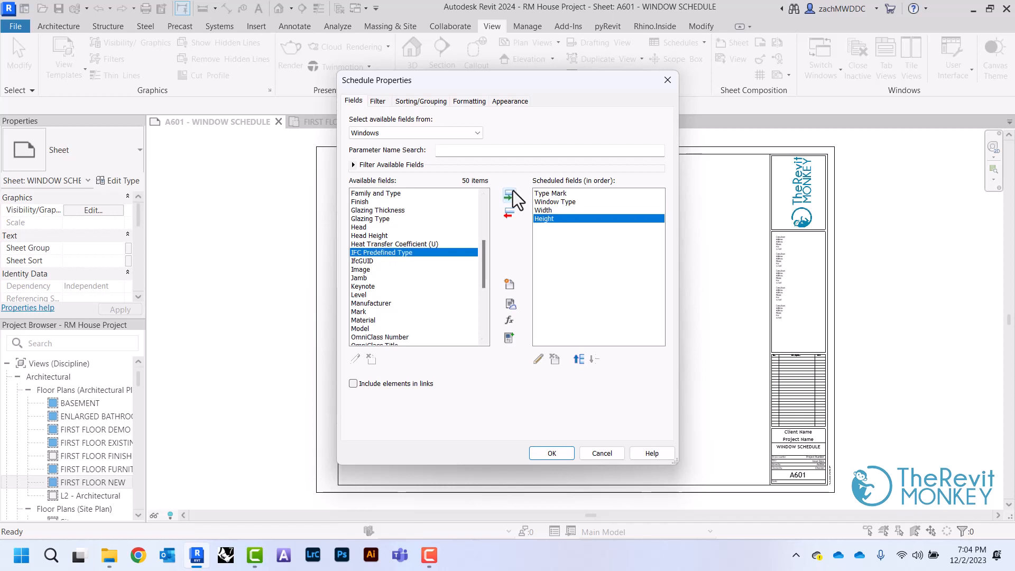
Step: Create a project parameter named Window Material as a type parameter with the Text data type for the schedule
click(509, 285)
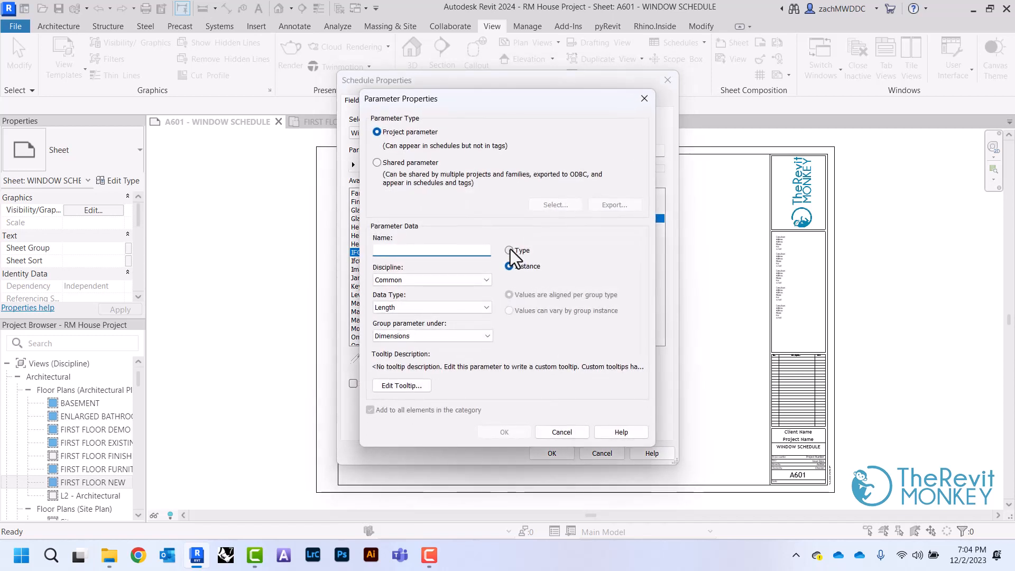
text(window)
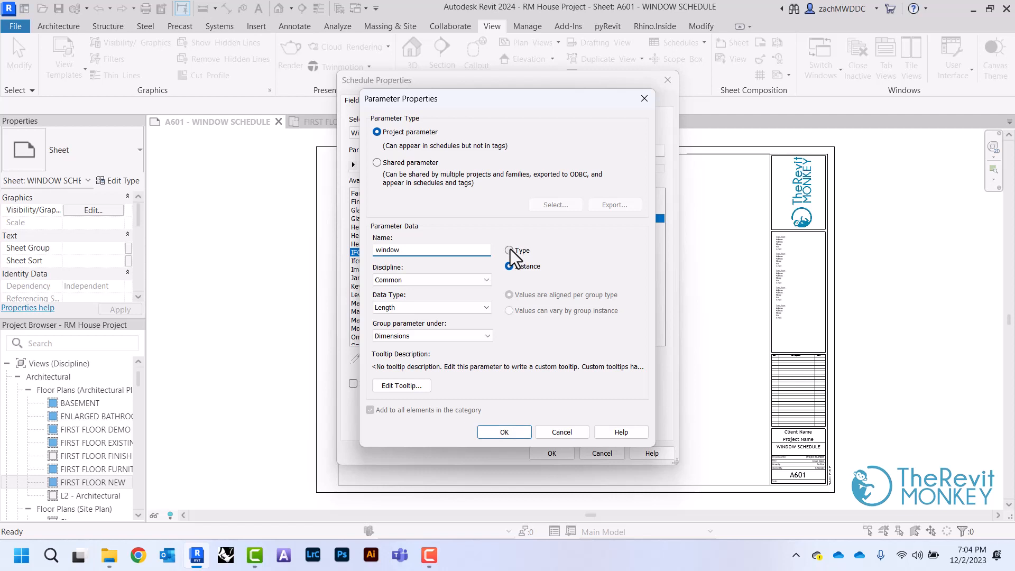
key(BackSpace)
key(BackSpace)
key(BackSpace)
key(BackSpace)
key(BackSpace)
key(BackSpace)
key(BackSpace)
text(Window Material)
click(508, 250)
click(452, 307)
click(408, 319)
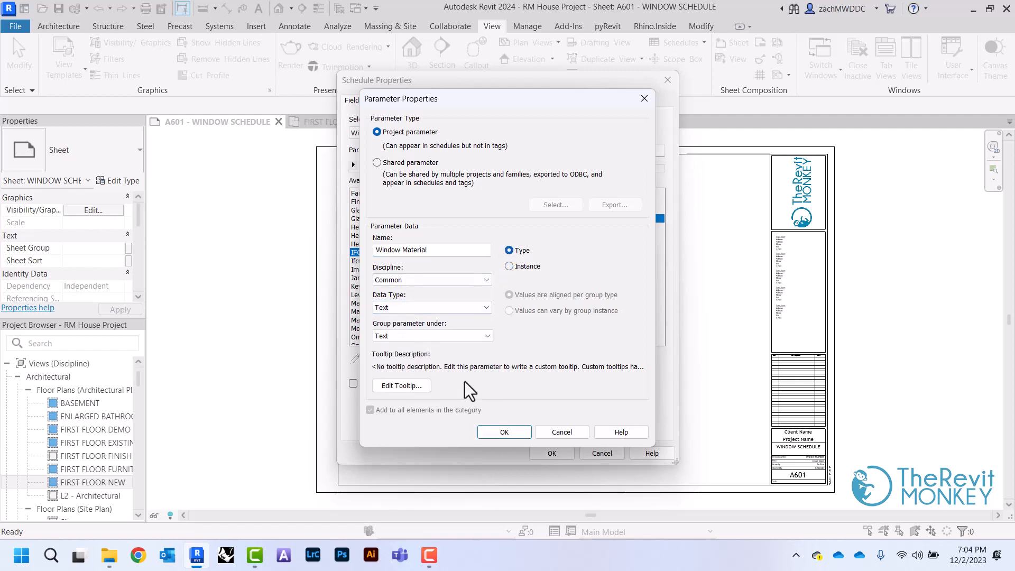
click(504, 432)
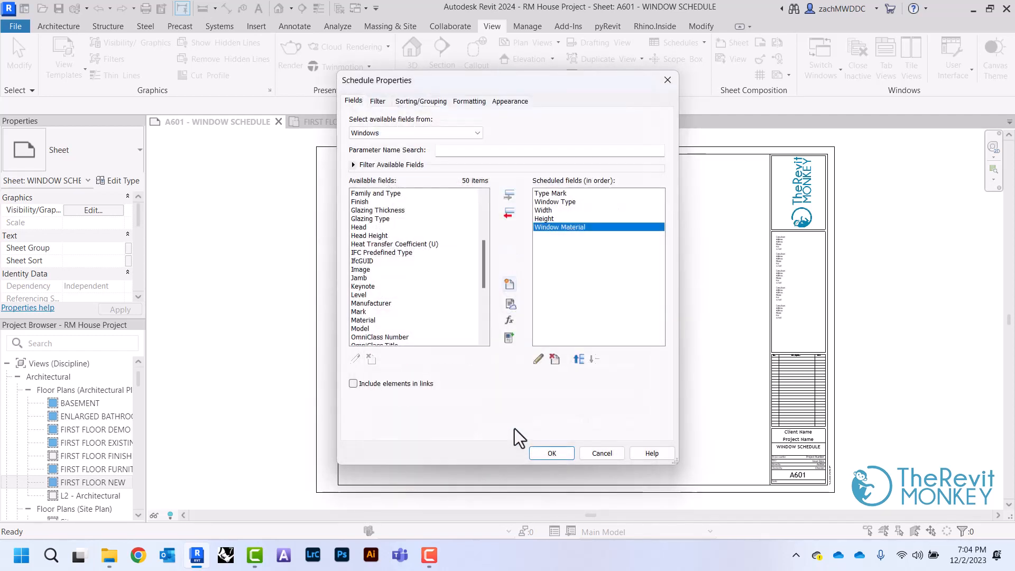
Step: Create a project parameter named Window Finish as a type parameter with the Text data type for the schedule
click(513, 285)
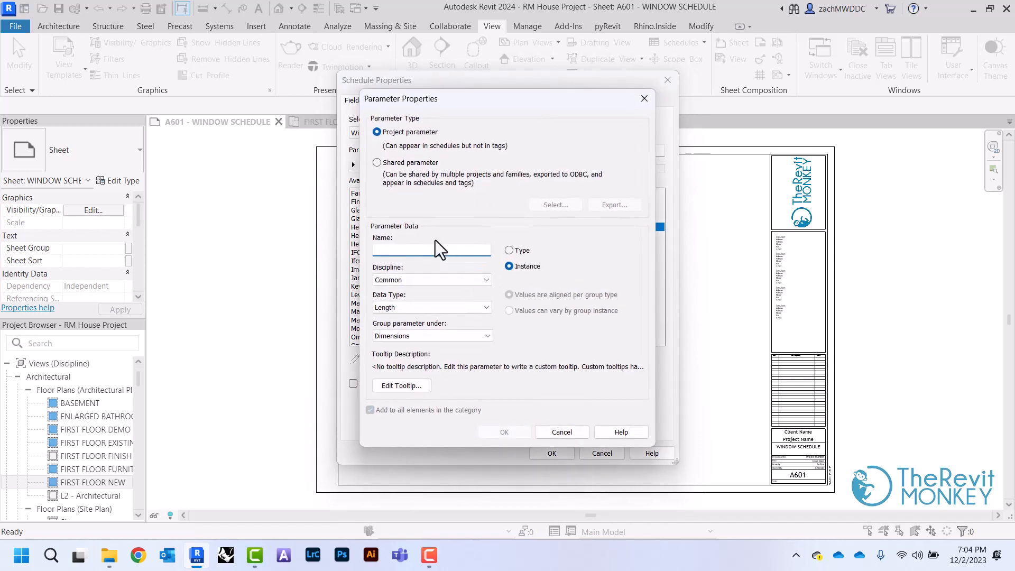
text(Window )
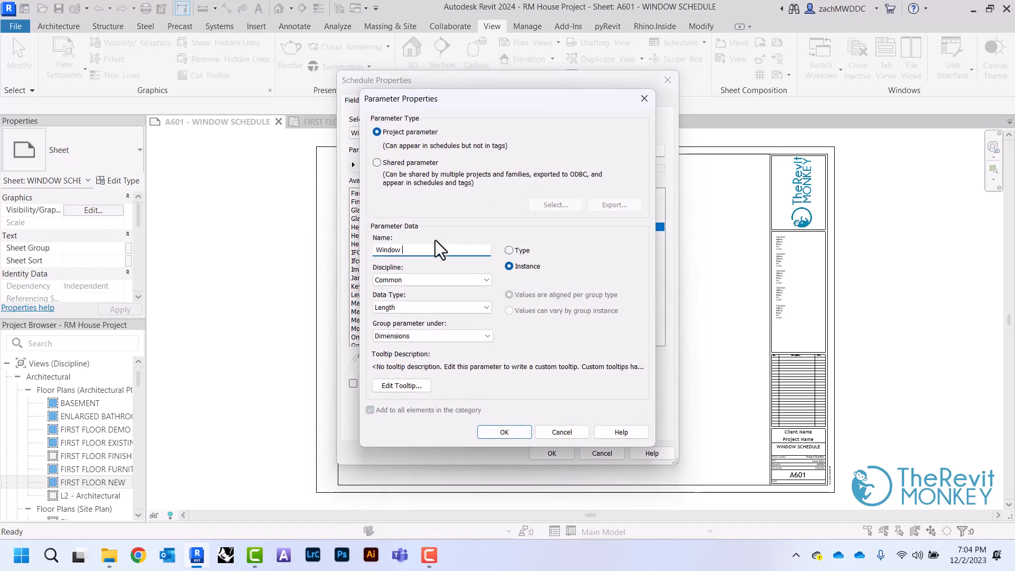
text(Finish)
click(509, 250)
click(427, 307)
click(406, 318)
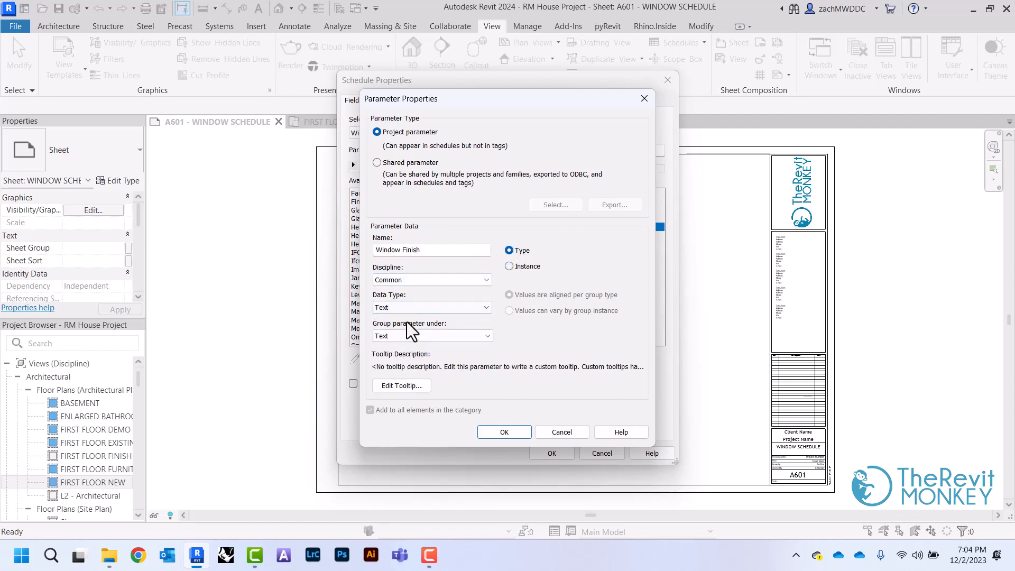
click(503, 432)
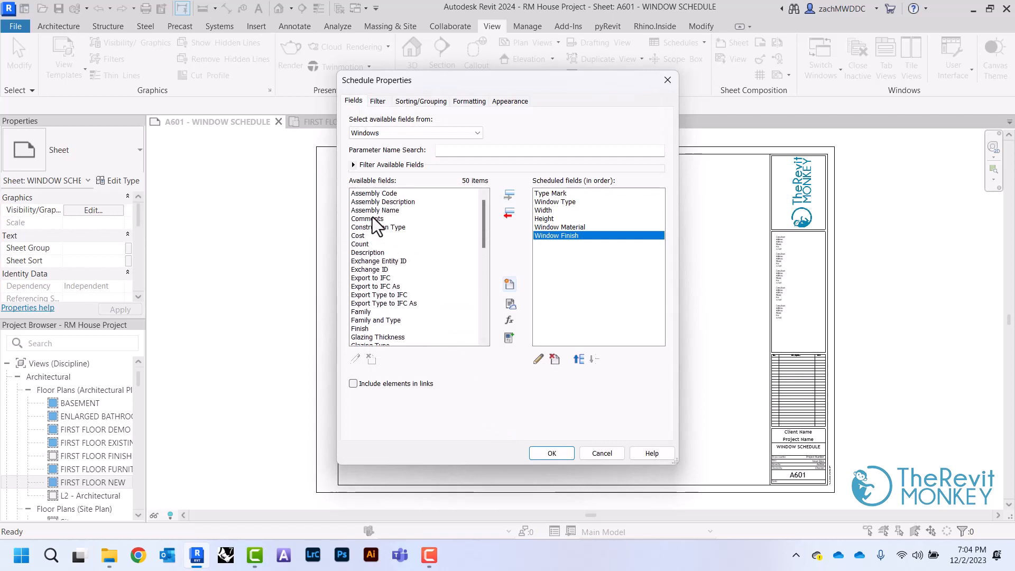
Step: Add the Comments field as the last scheduled field and generate the window schedule
click(383, 218)
click(509, 195)
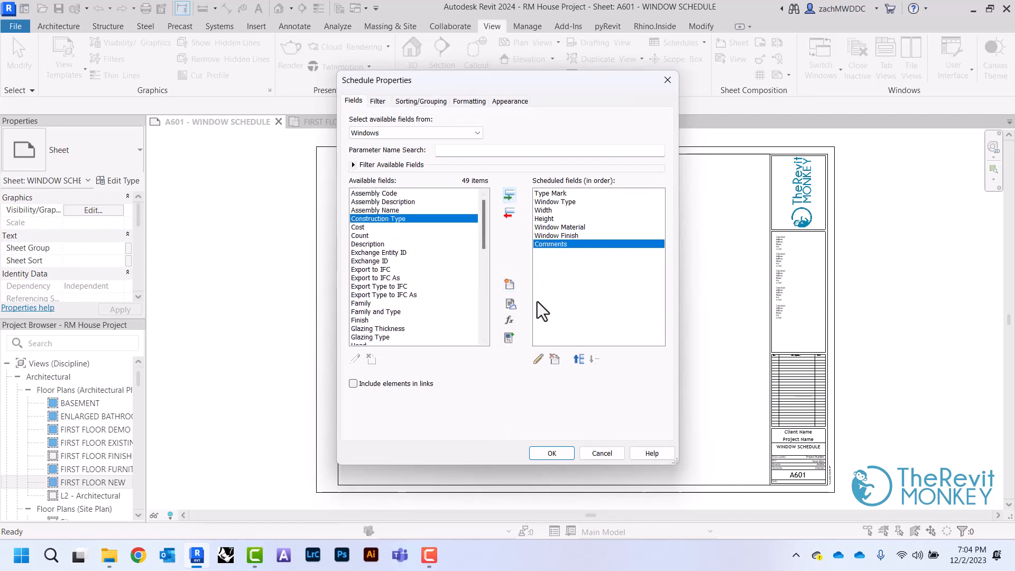
click(548, 453)
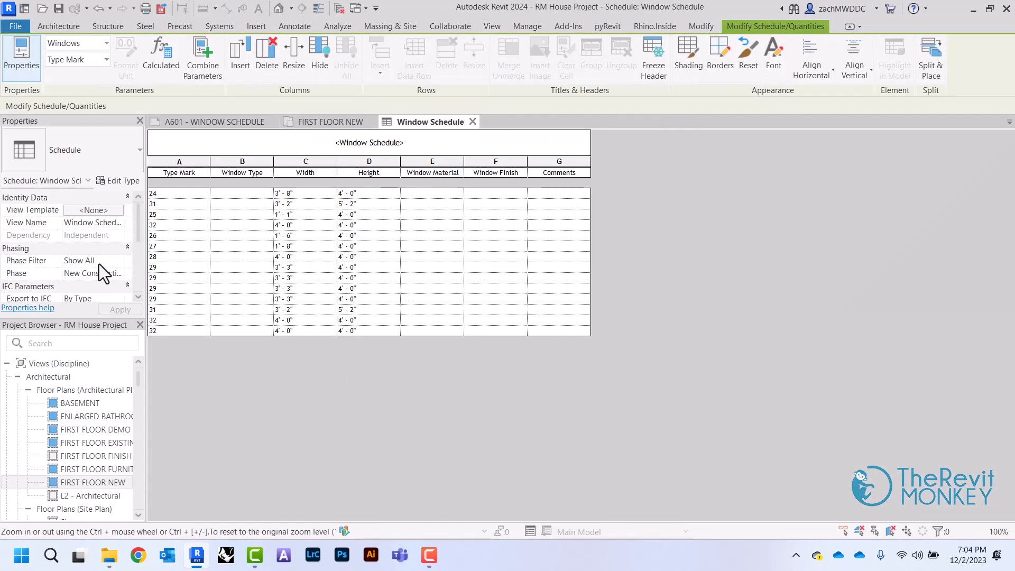
Step: In the schedule's appearance settings, set the header text to Schedule Headers and the title text to Schedule Titles
scroll(99, 264, down, 3)
click(102, 283)
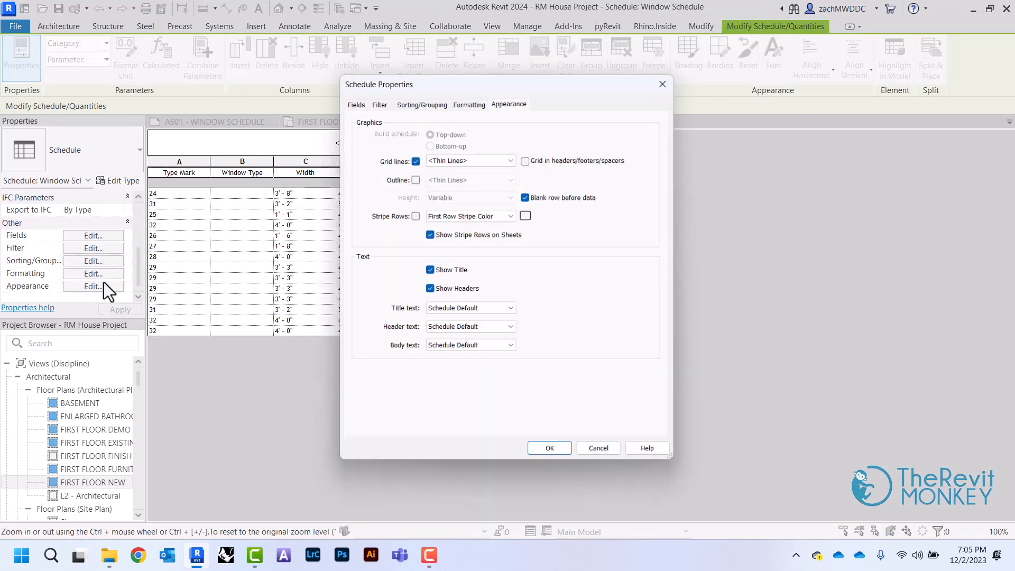
click(459, 331)
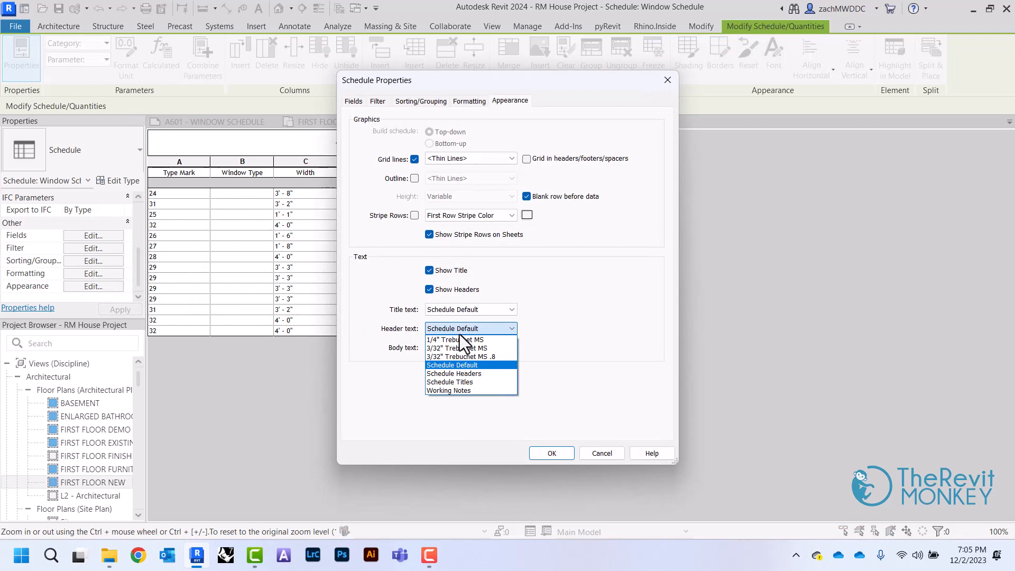
click(483, 377)
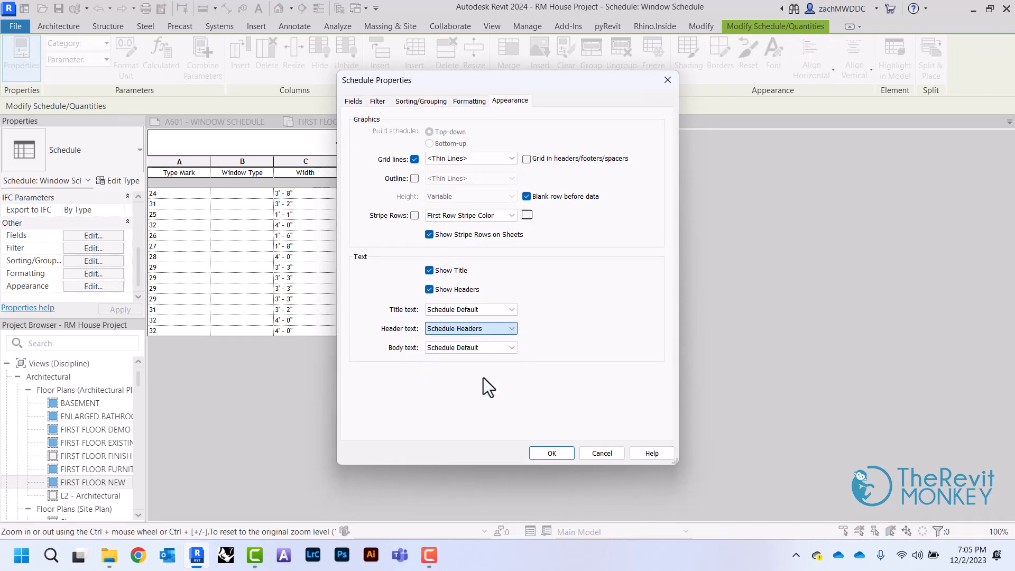
click(476, 308)
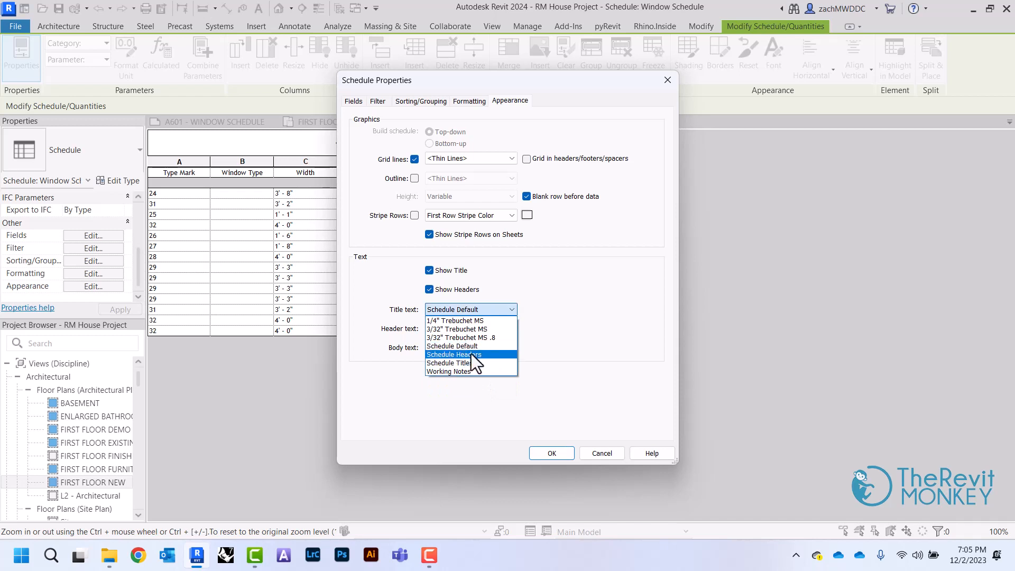
click(474, 362)
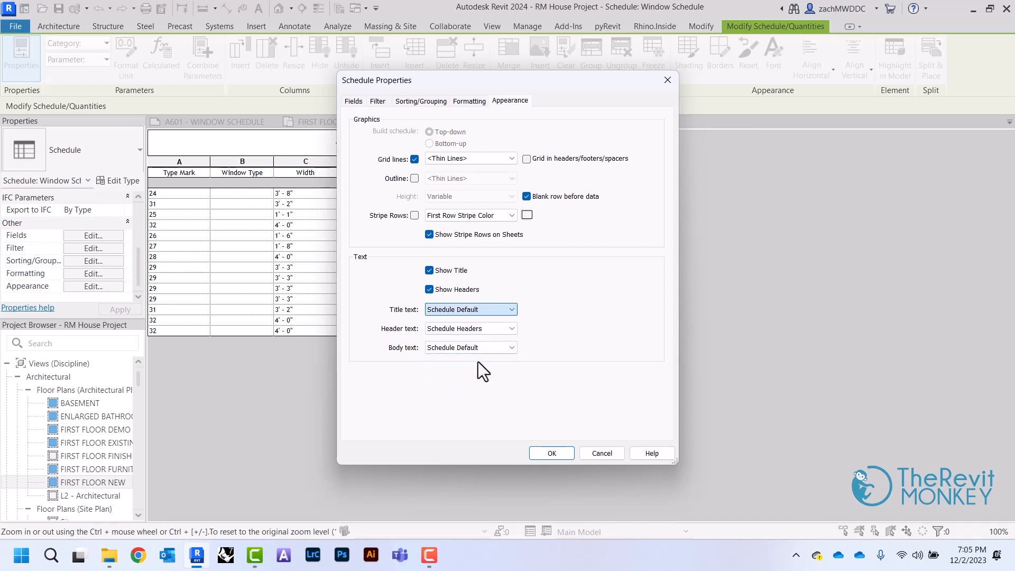
Step: Enable striped rows in the schedule's appearance with a grey RGB 192-192-192 first row stripe color, and apply the settings
click(415, 216)
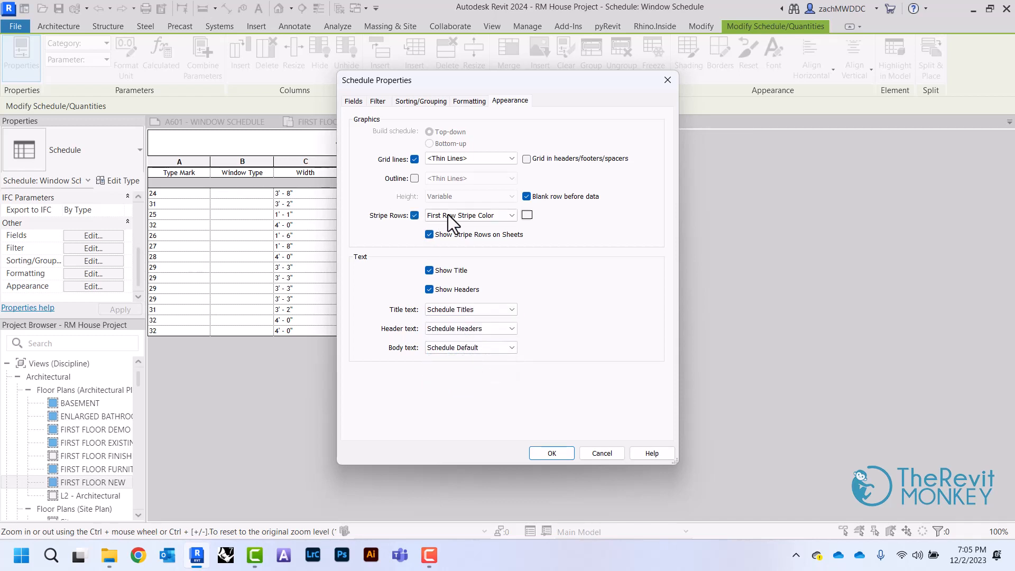
click(527, 215)
click(457, 250)
click(552, 379)
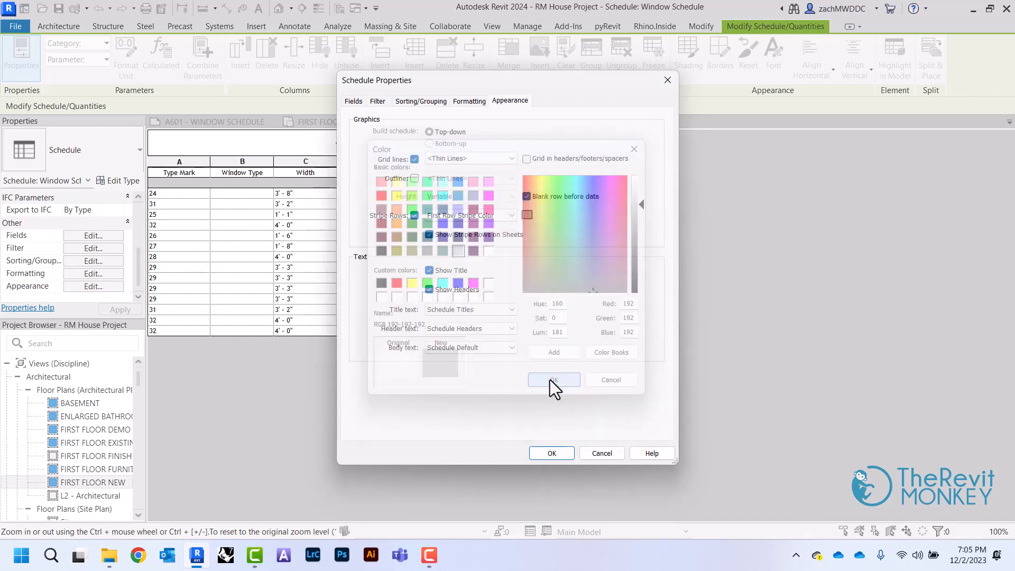
click(550, 453)
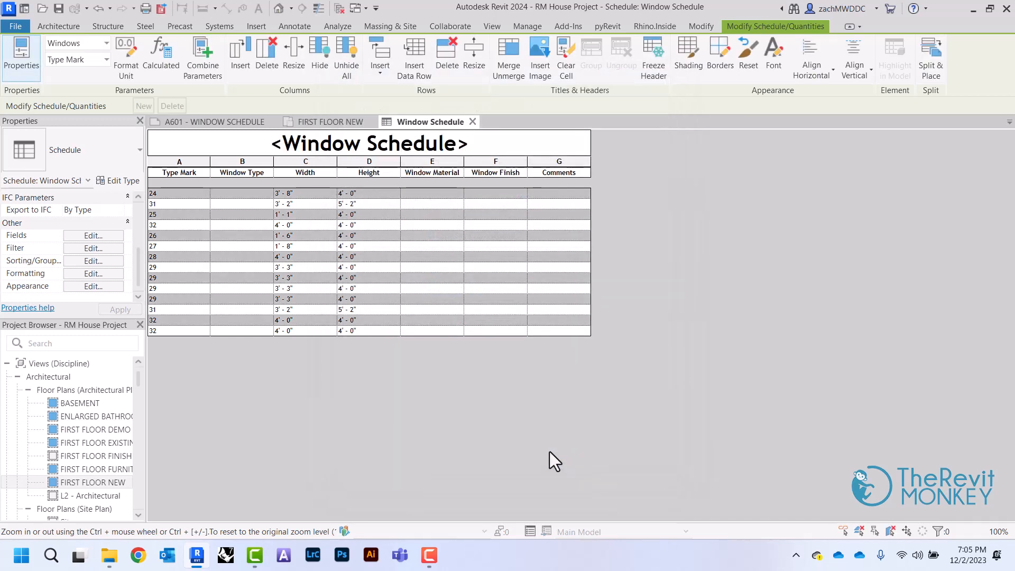
Step: Retitle the schedule in capitals as WINDOW SCHEDULE
click(409, 150)
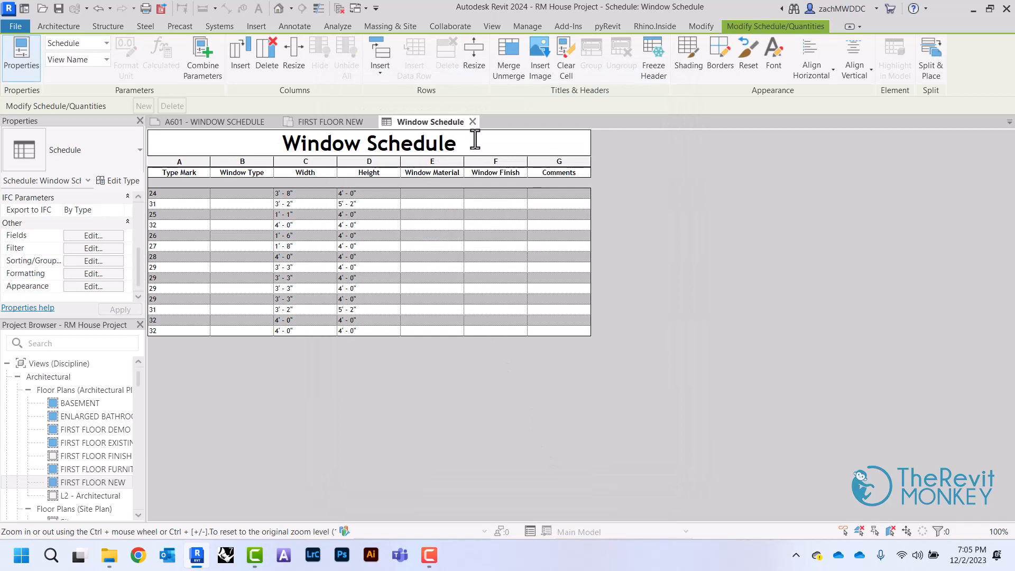
drag(457, 144, 234, 134)
text(W)
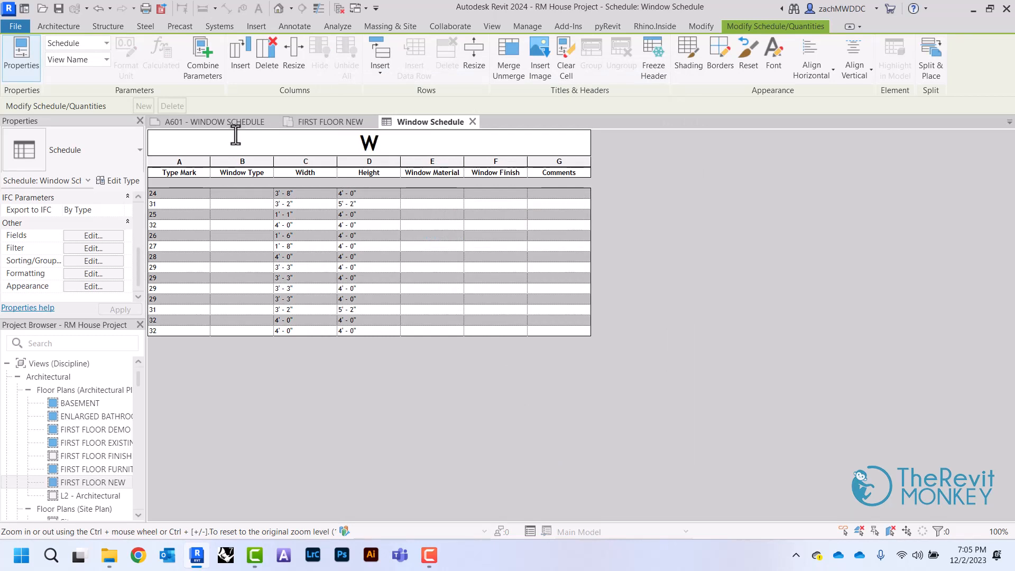
text(INDOW SCHEDULE)
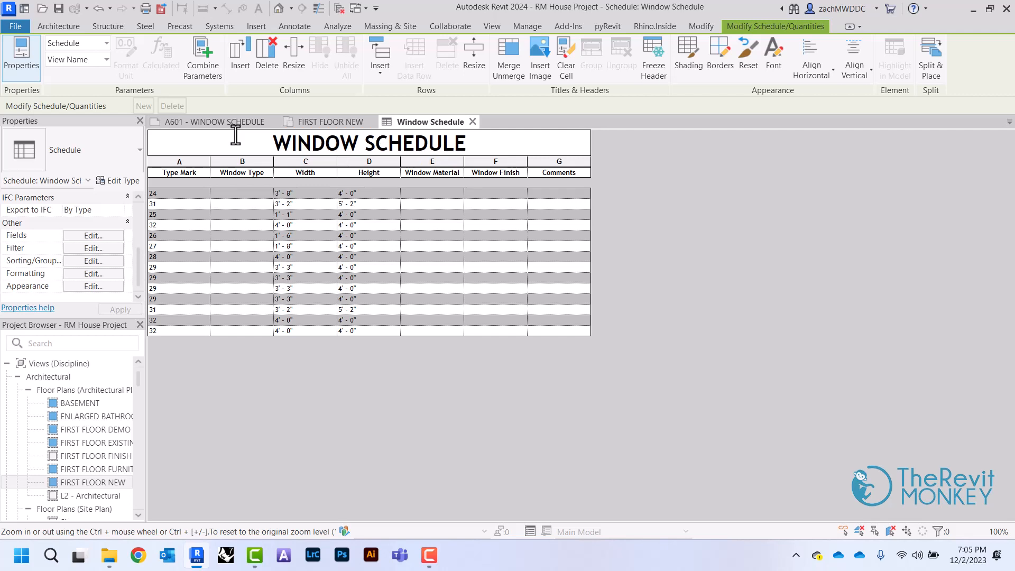
Step: Rename the Type Mark, Window Type, Width and Height column headers to TAG, TYPE, WIDTH and HEIGHT
click(199, 175)
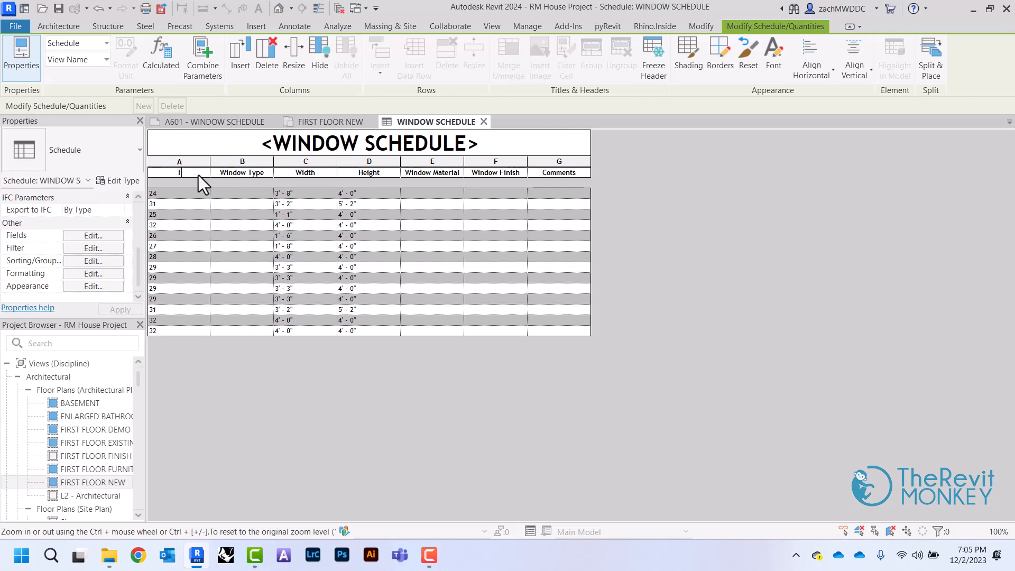
click(259, 173)
click(258, 173)
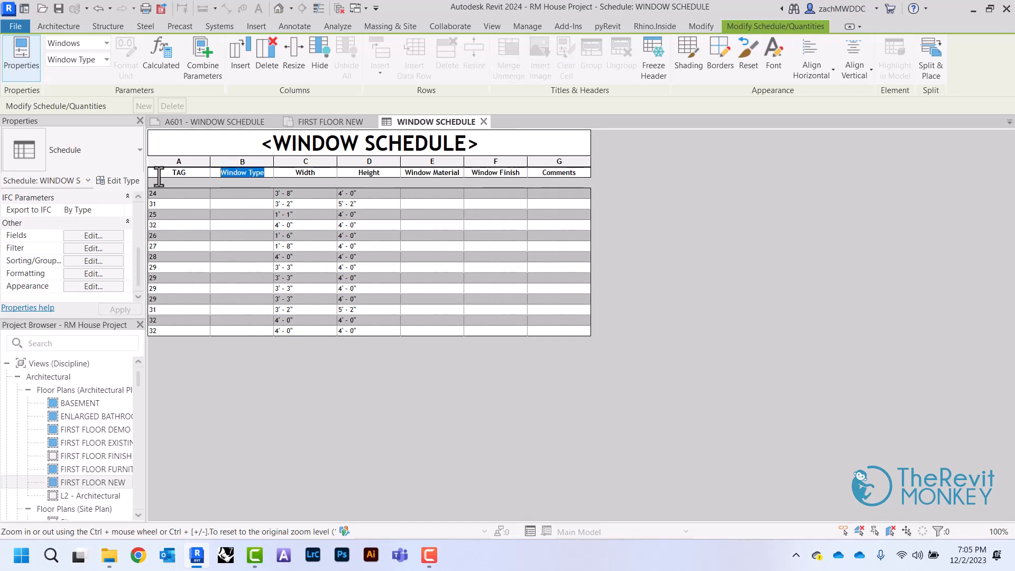
text(TYPE)
click(329, 173)
text(WIDTH)
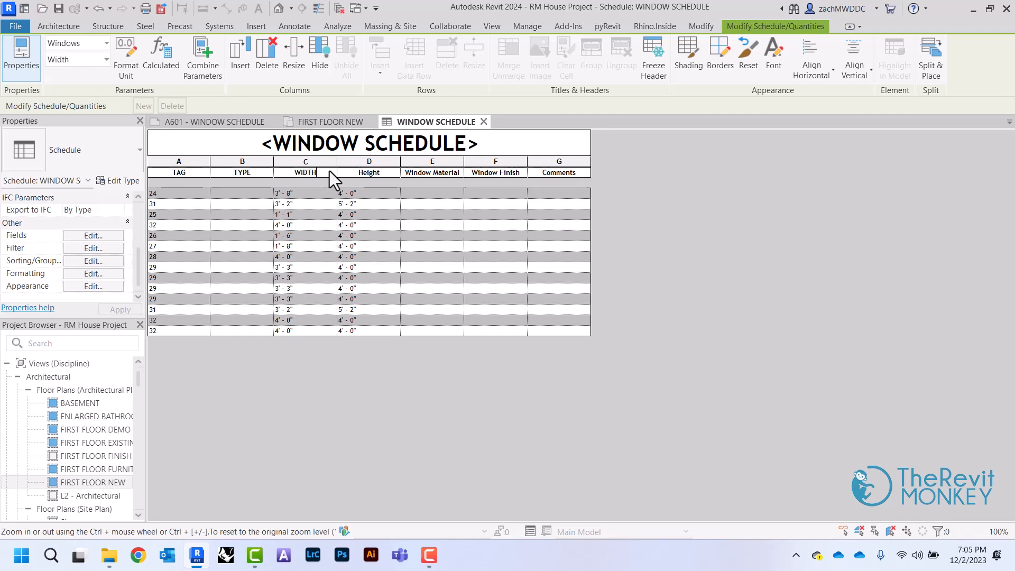
click(381, 172)
text(HEIGHT)
Step: Rename the Window Material, Window Finish and Comments column headers to MATERIAL, FINISH and NOTES
click(417, 172)
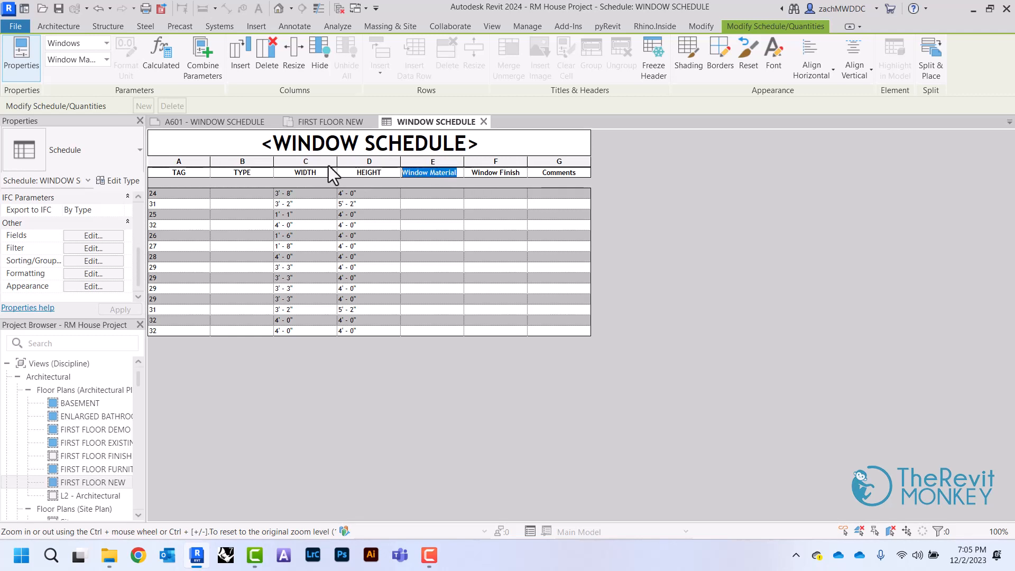
text(MATER)
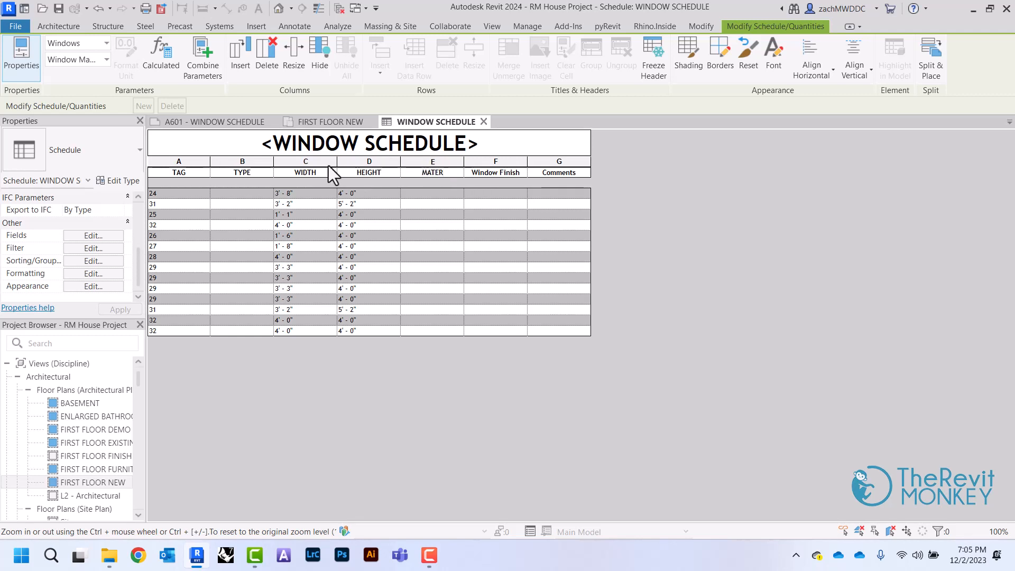
text(IAL)
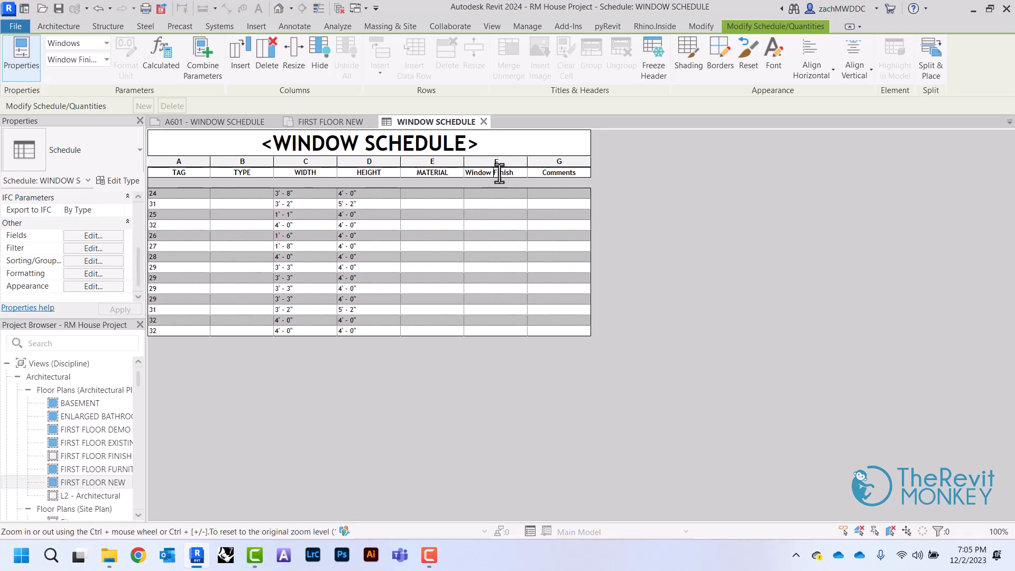
click(504, 172)
text(FINISH)
click(554, 175)
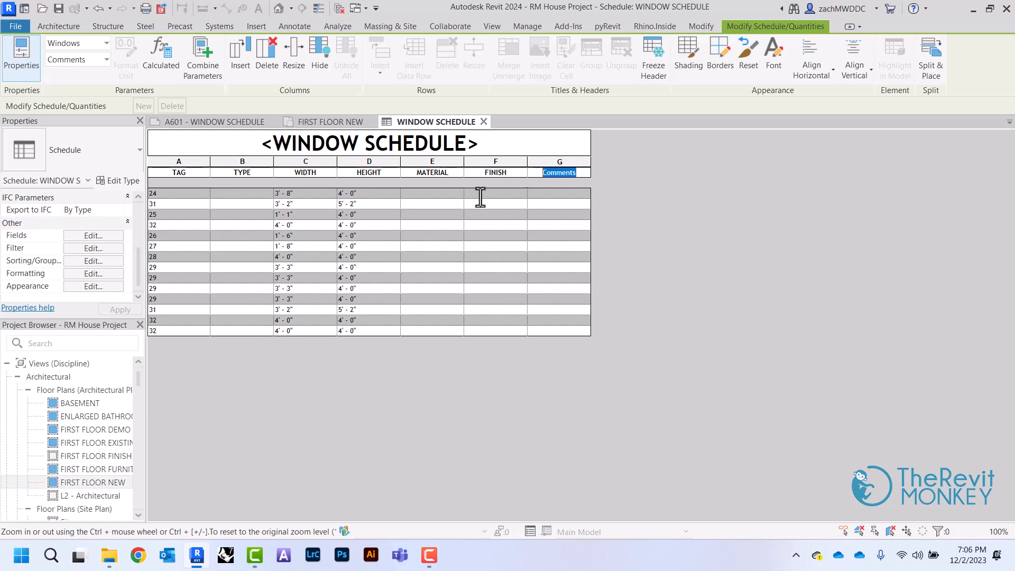
text(NOTES)
Step: In the FIRST FLOOR NEW plan, change the tag of the Office 104 window to 1 and accept the type change
click(328, 121)
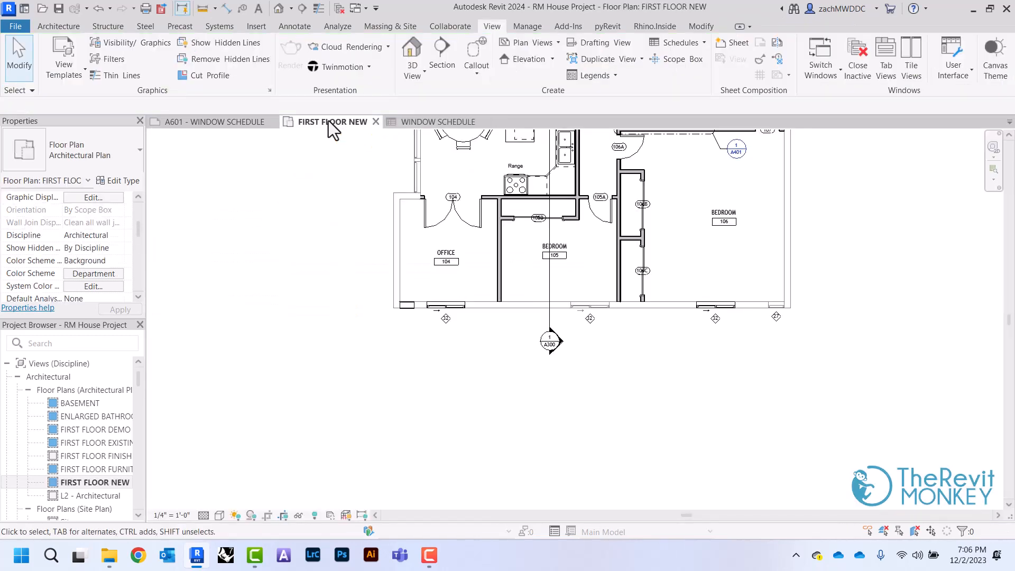
scroll(554, 347, up, 3)
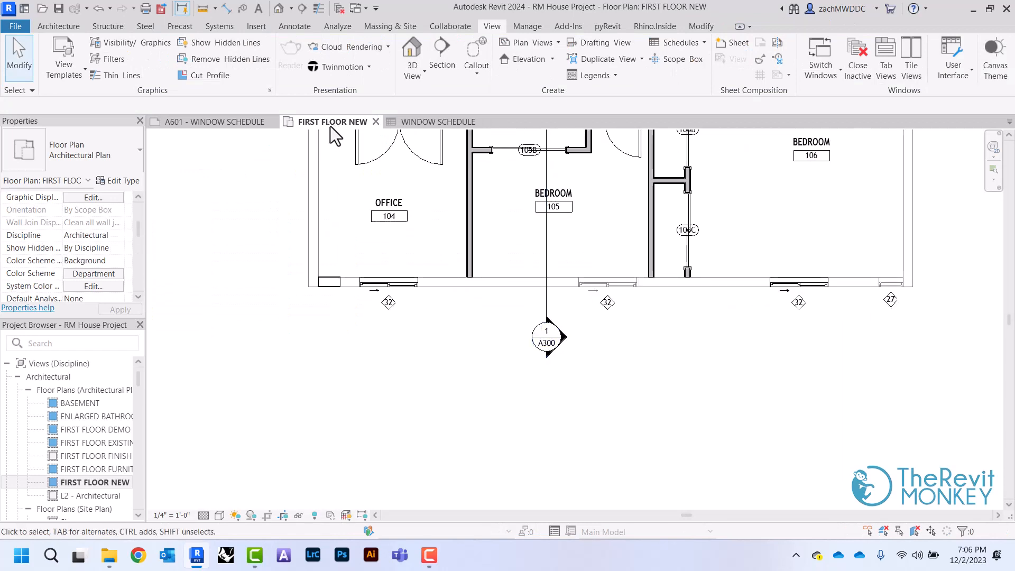
click(389, 301)
click(390, 302)
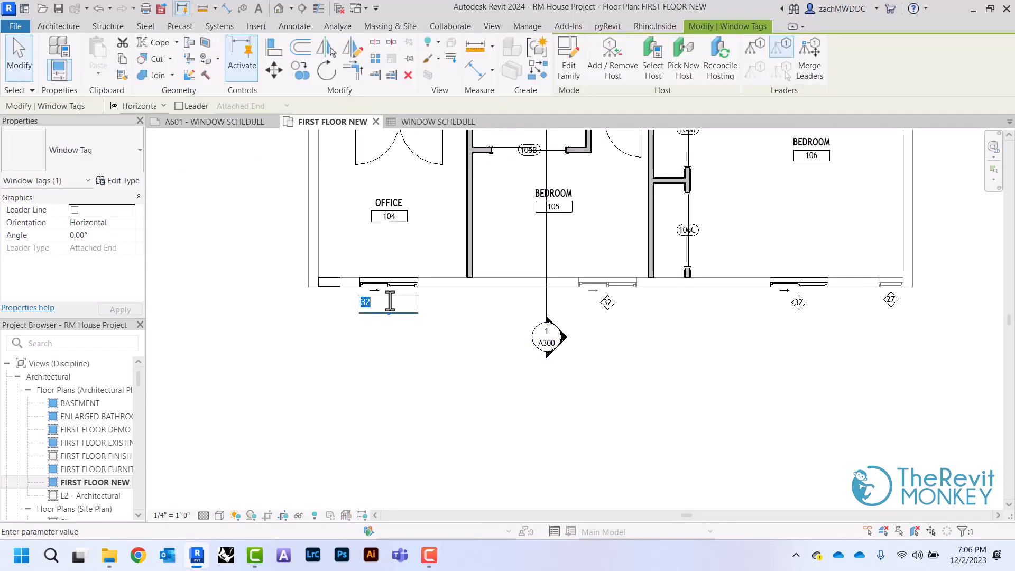
text(1)
click(412, 376)
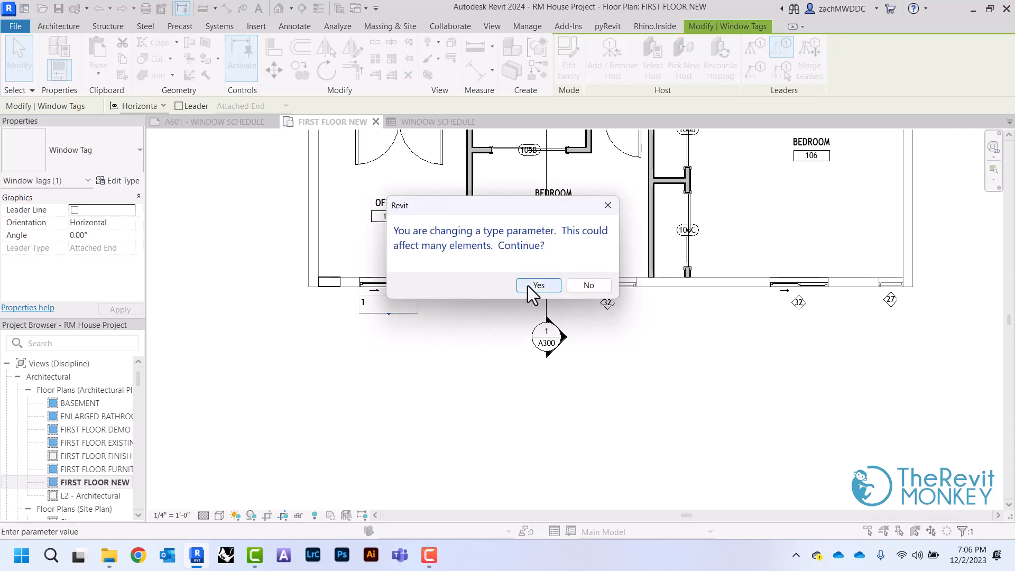
click(537, 285)
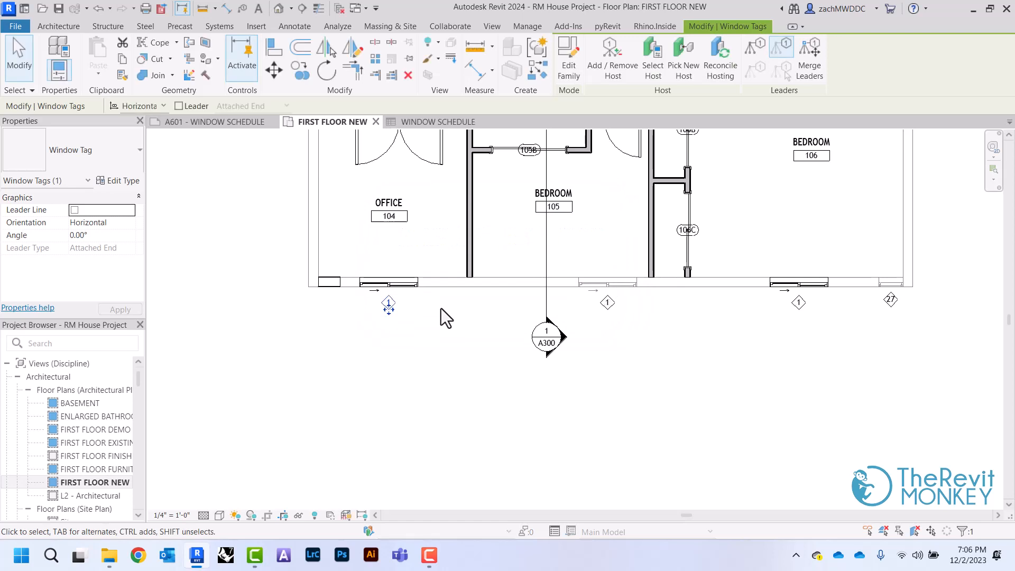
Step: Change the tag of the small window at the outer corner of Bedroom 106 to 2, accepting the type change
scroll(440, 309, down, 3)
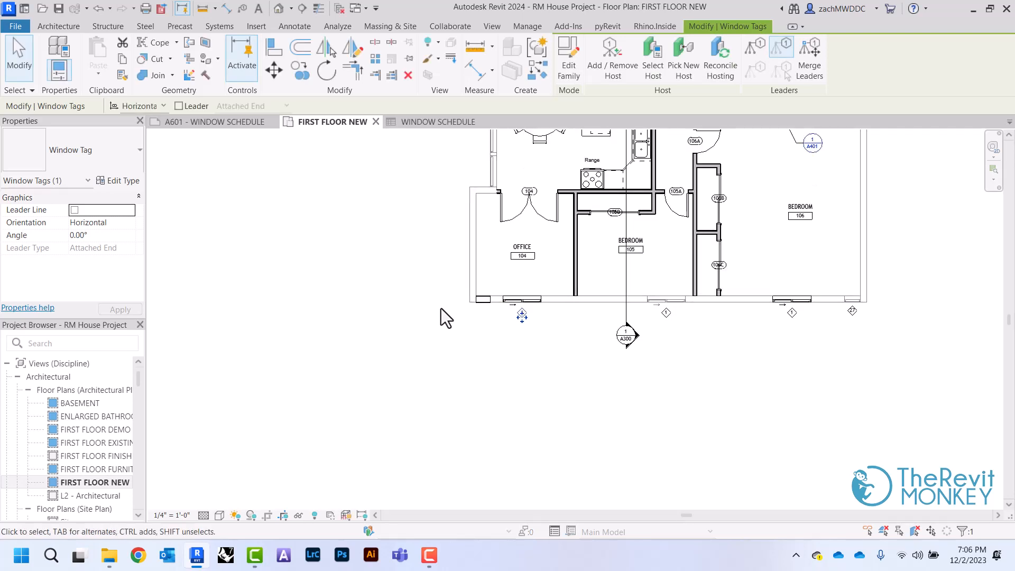
middle_drag(489, 329, 344, 316)
scroll(657, 296, up, 3)
click(731, 291)
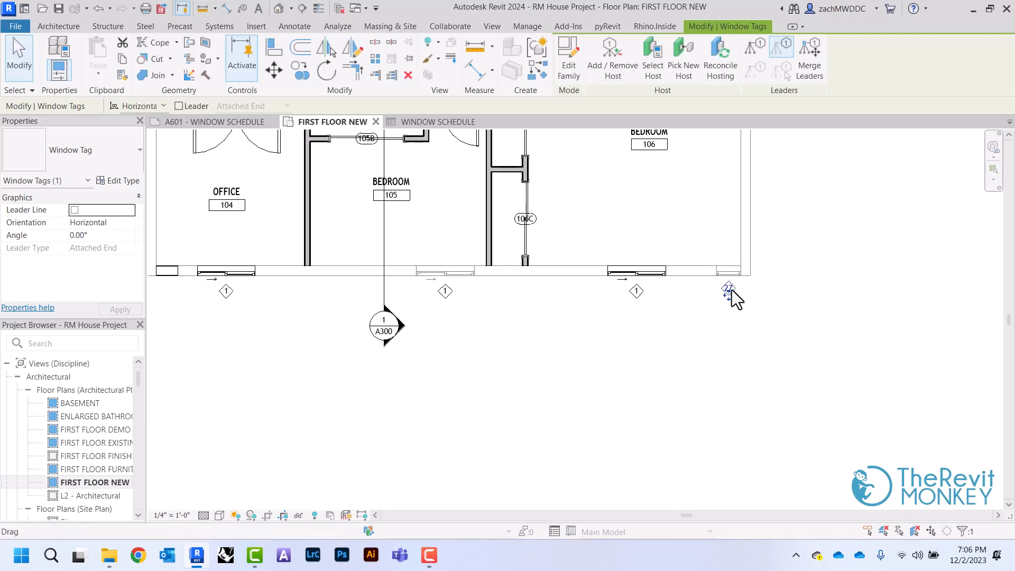
click(729, 289)
text(2)
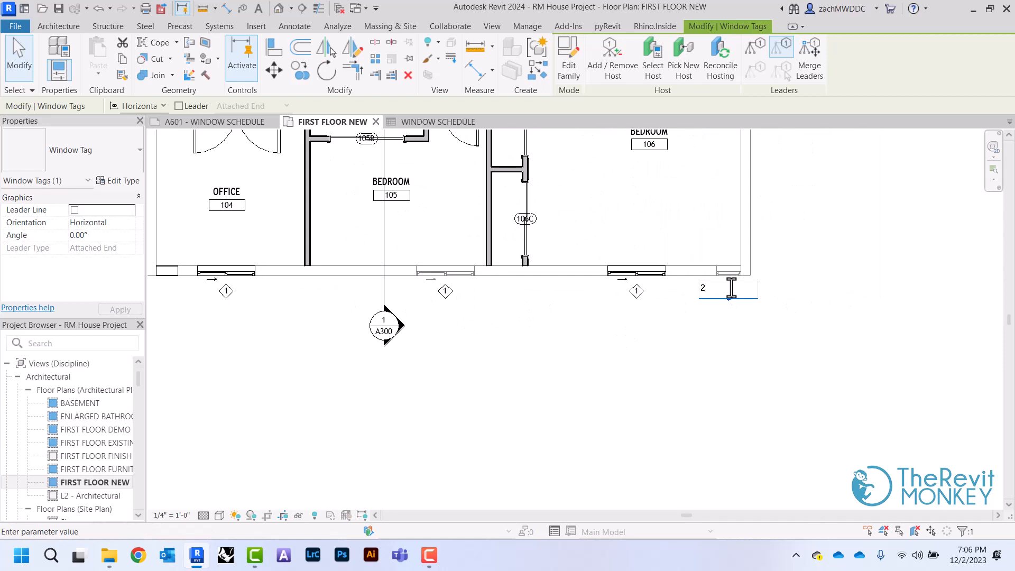
click(689, 316)
click(525, 289)
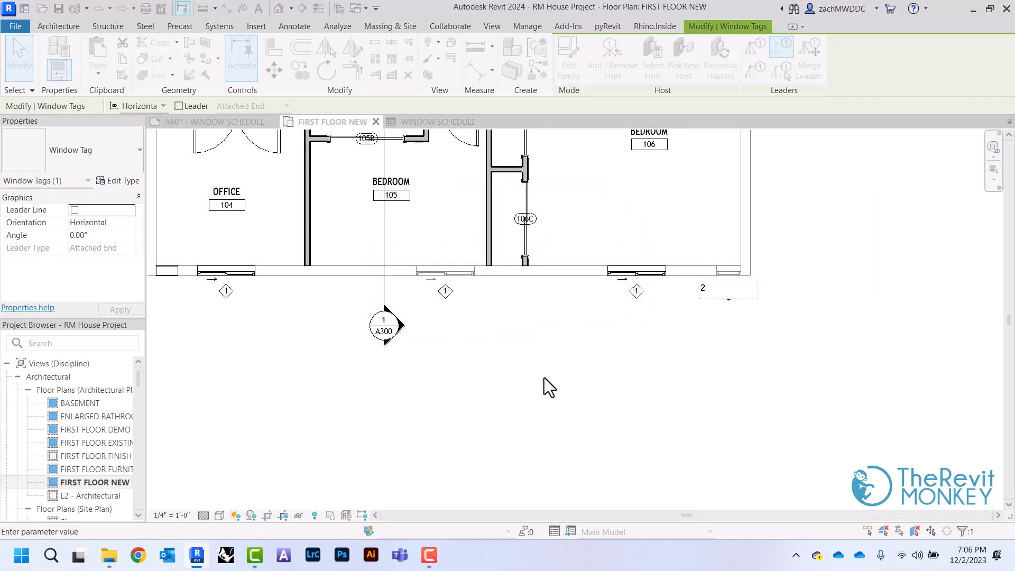
click(545, 369)
Step: Change the tag of the living room window beside the armchair to 3, accepting the type change
scroll(548, 353, down, 2)
middle_drag(558, 180, 563, 470)
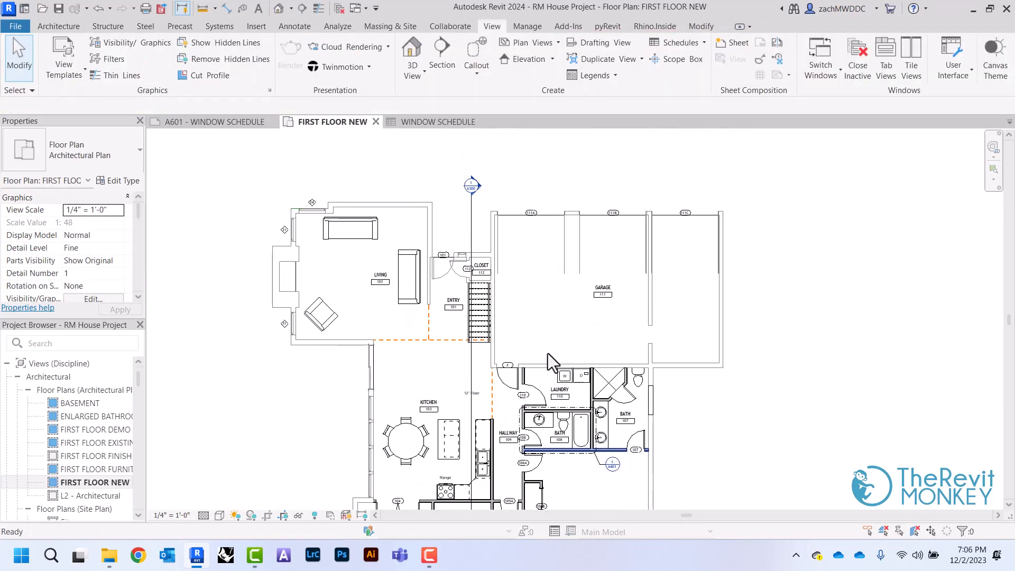
scroll(285, 323, up, 3)
click(285, 324)
click(289, 324)
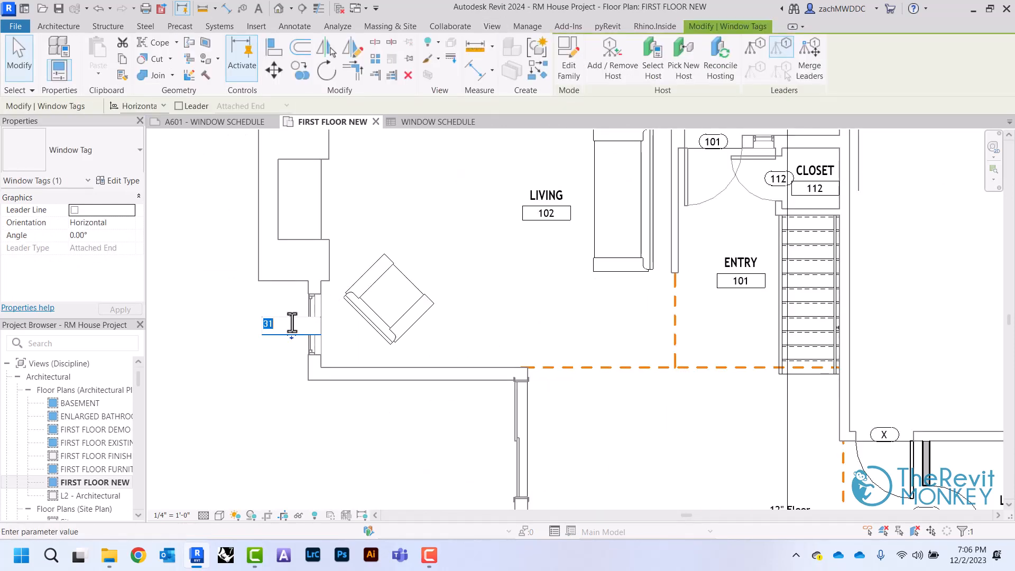
text(3)
click(205, 247)
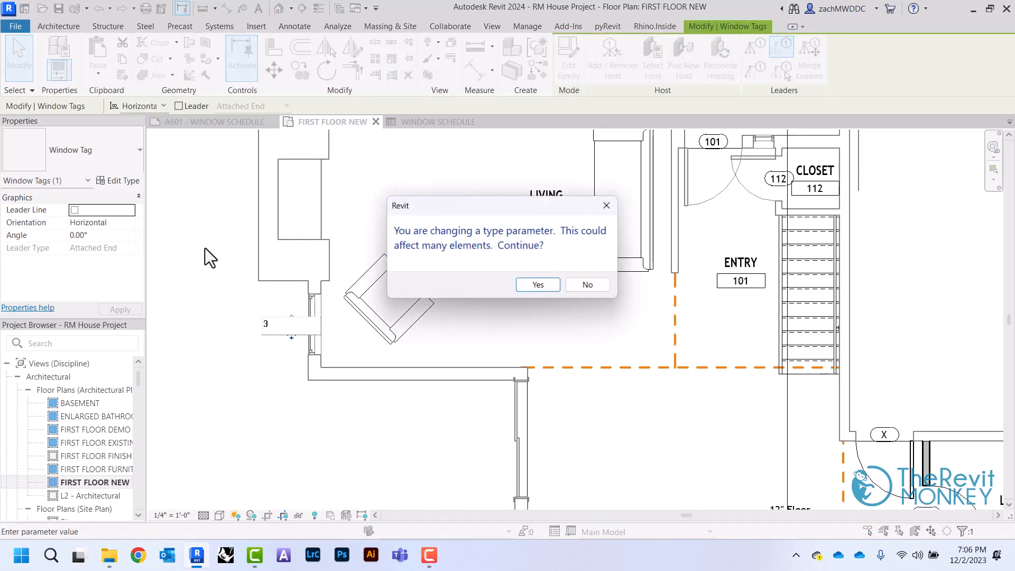
click(537, 284)
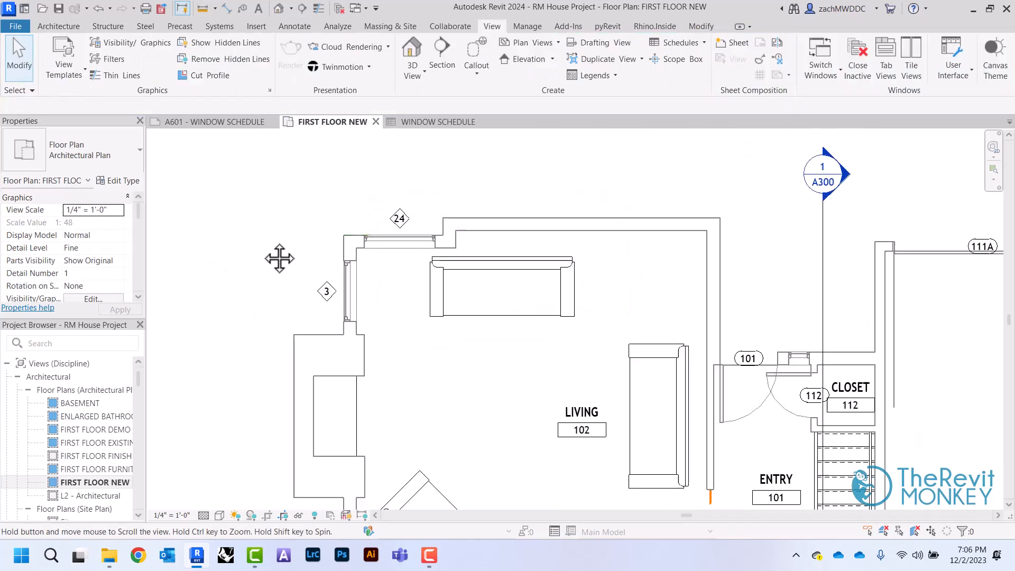
Step: Change the tag of the living room window behind the sofa, numbered 24, to 4 and accept the type change
middle_drag(278, 256, 283, 255)
double_click(404, 215)
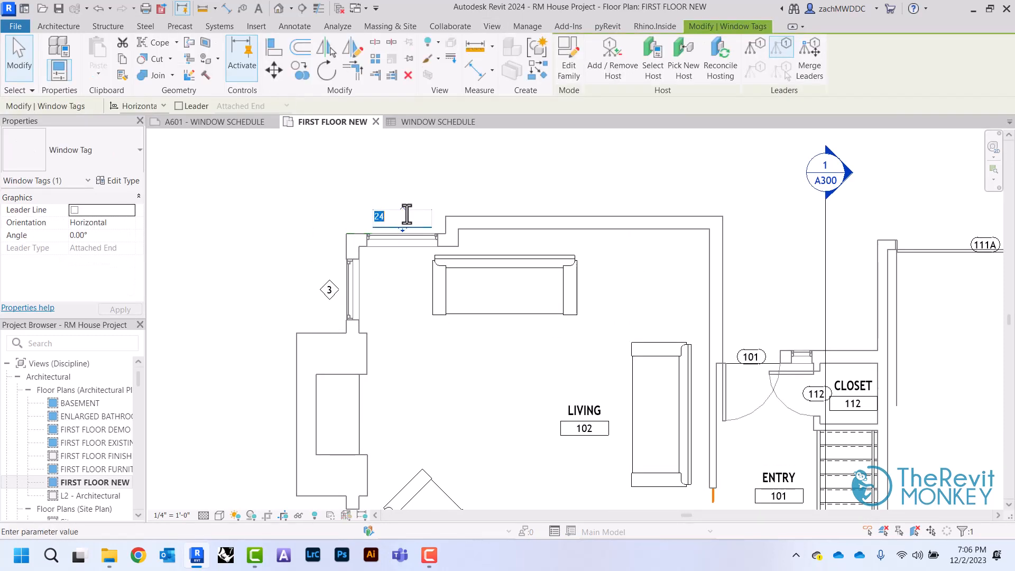
text(4)
click(226, 172)
click(528, 283)
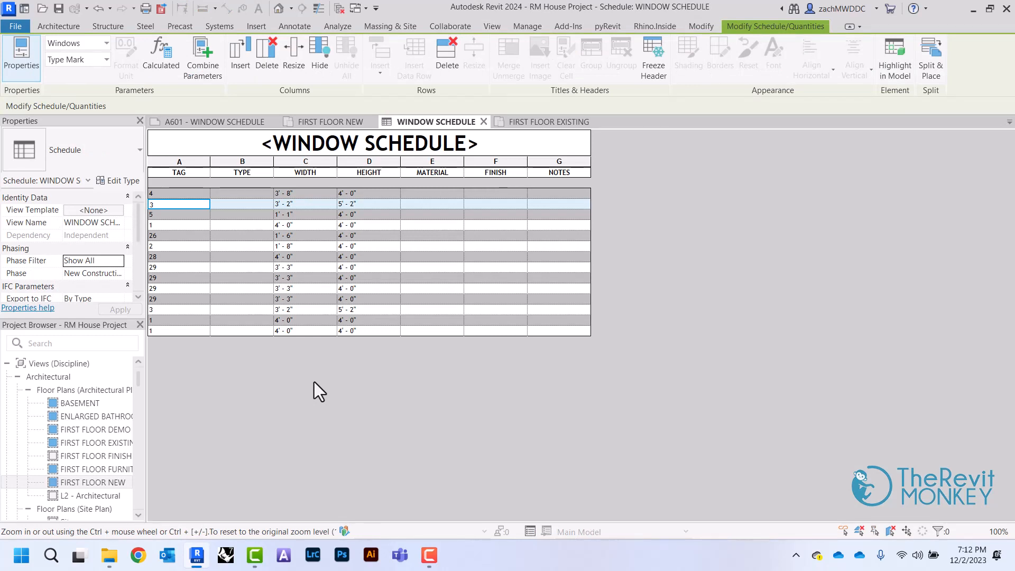
Step: Check the FIRST FLOOR EXISTING plan, and set the window schedule's phase filter to Show New
click(547, 125)
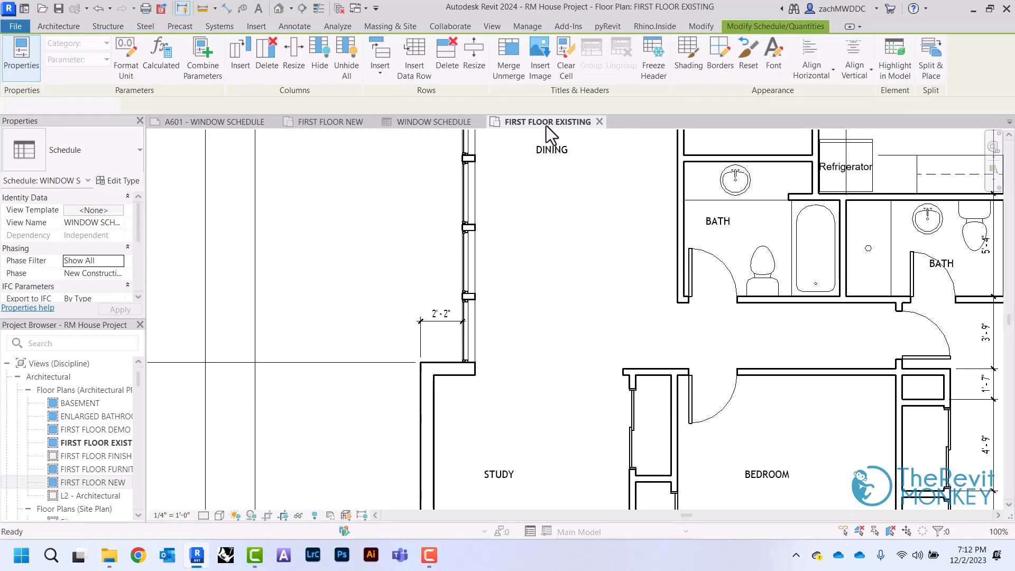
scroll(551, 215, down, 2)
middle_drag(551, 215, 534, 198)
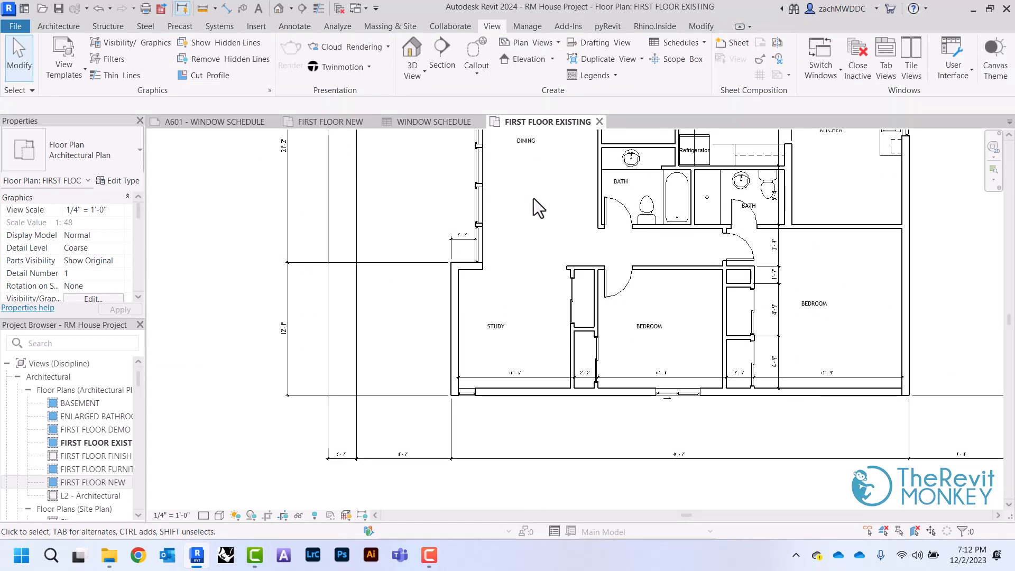
click(440, 122)
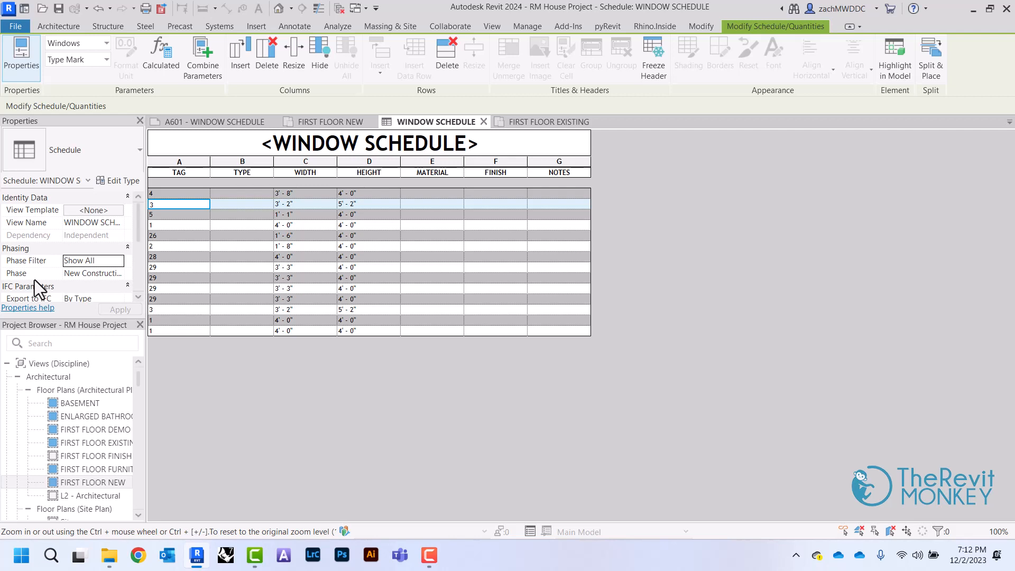
click(118, 264)
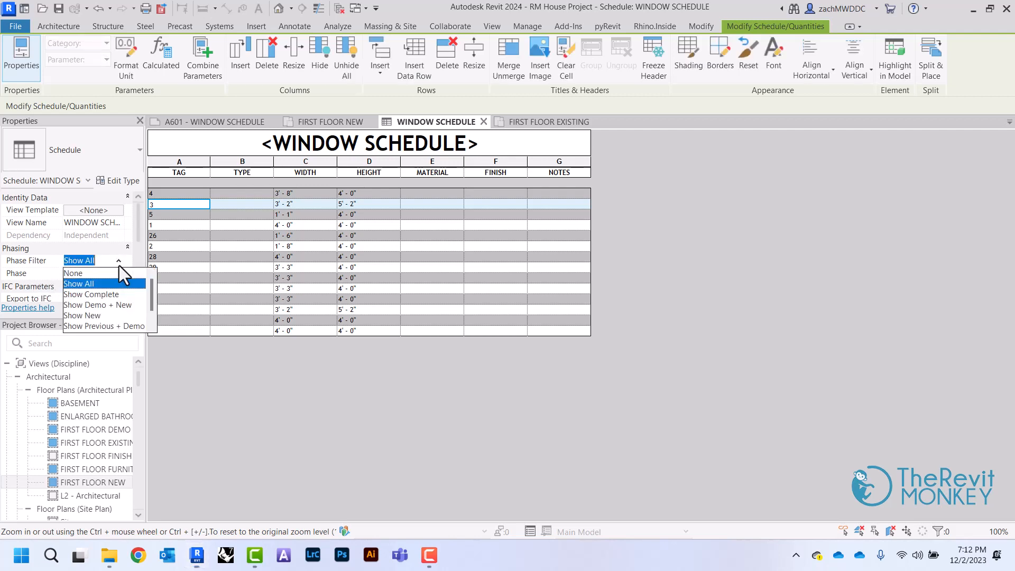
click(82, 315)
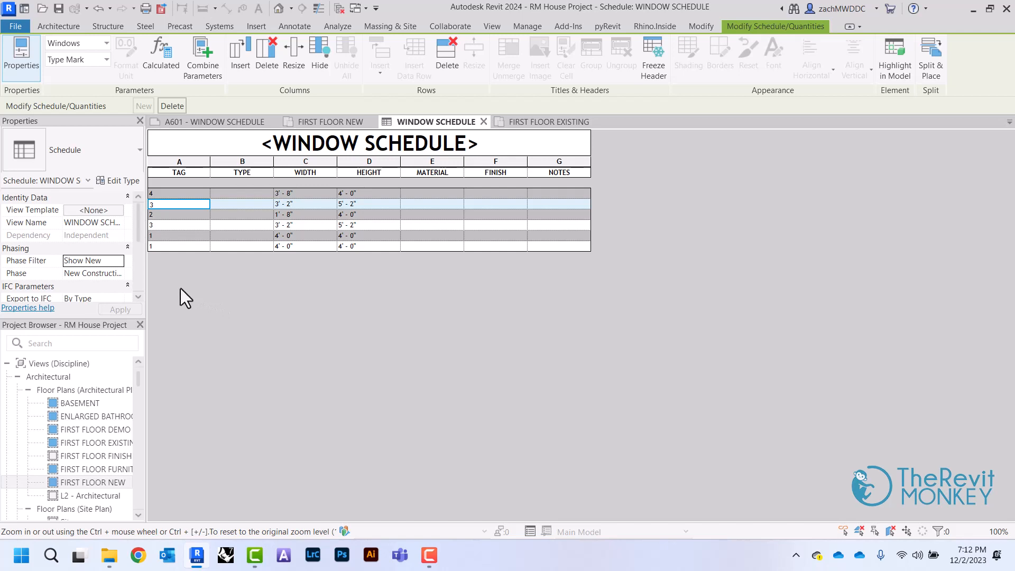
Step: Sort the window schedule by Type Mark in ascending order and turn off itemizing every instance
scroll(119, 277, down, 4)
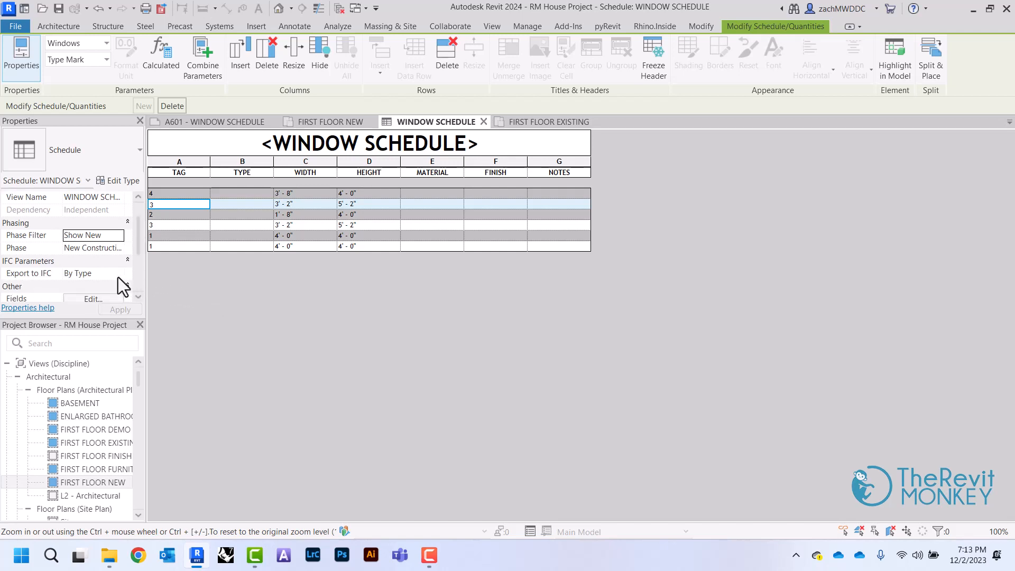
click(96, 261)
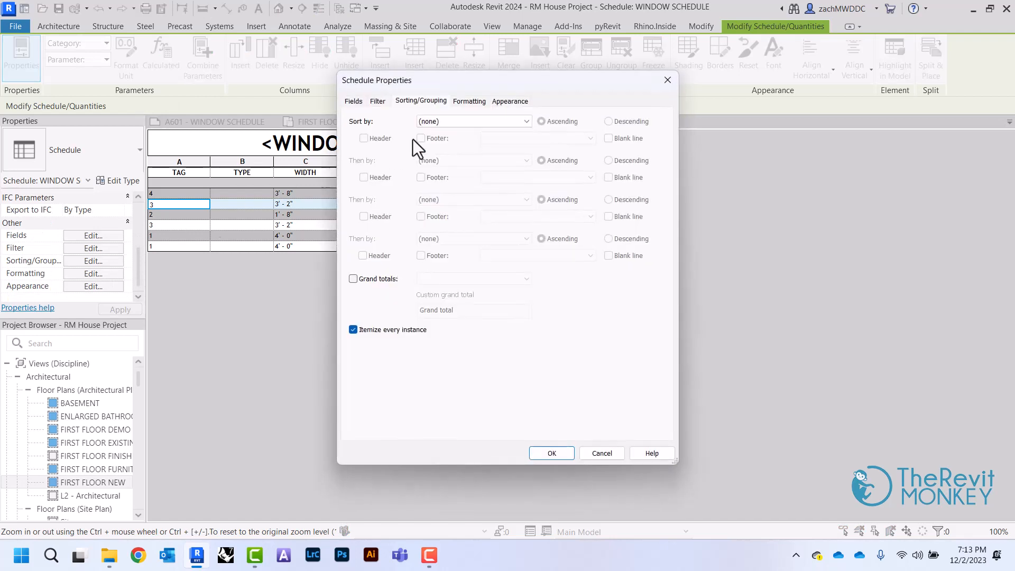
click(467, 121)
click(449, 141)
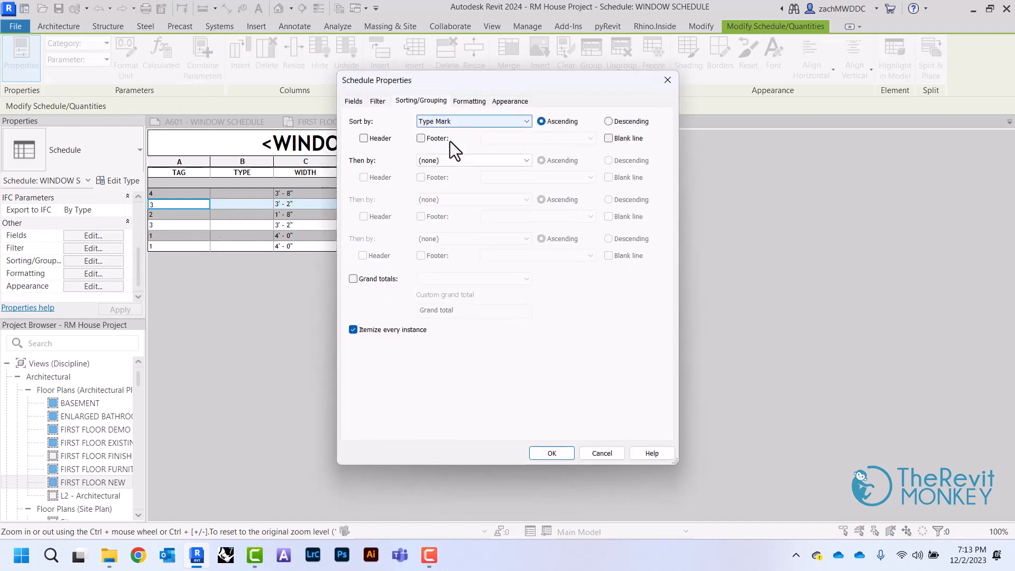
click(559, 453)
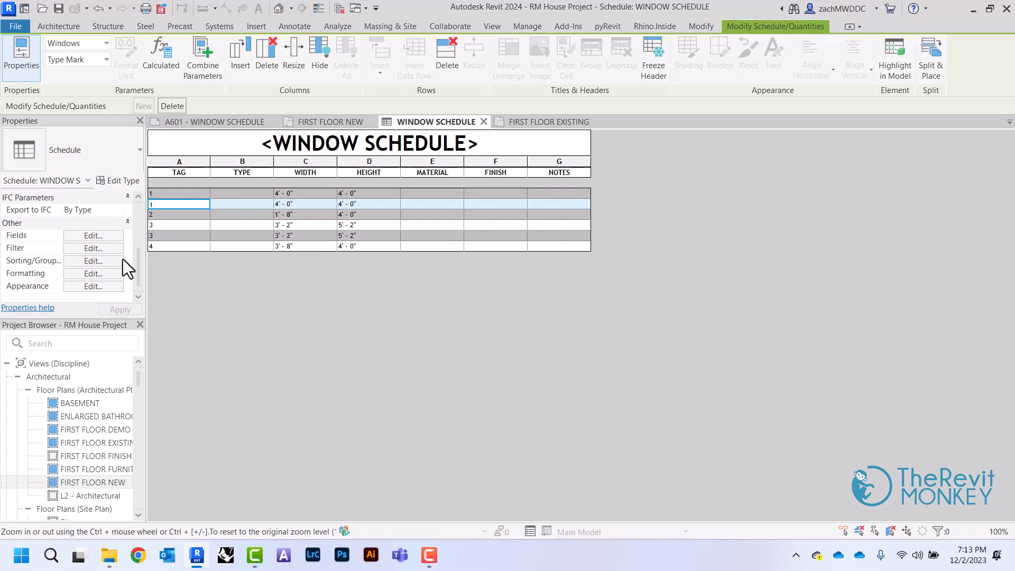
click(107, 260)
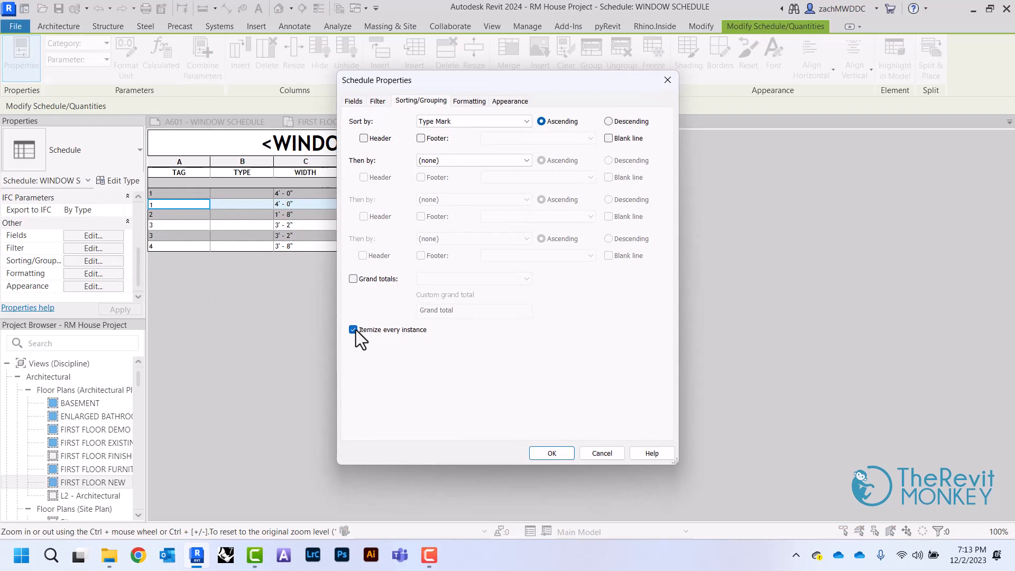
click(537, 455)
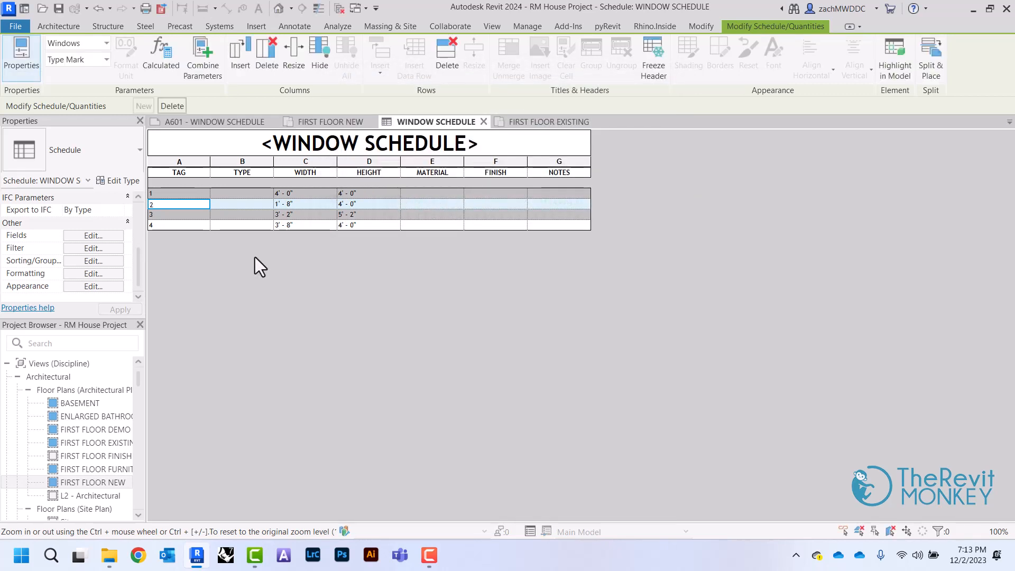
Step: Check the window tags in the FIRST FLOOR NEW plan, and set tag 1's type to A in the window schedule, accepting the type change
click(350, 122)
mouse_move(366, 489)
middle_down()
mouse_move(373, 384)
mouse_move(315, 368)
middle_up()
scroll(373, 384, up, 3)
middle_drag(367, 138, 347, 136)
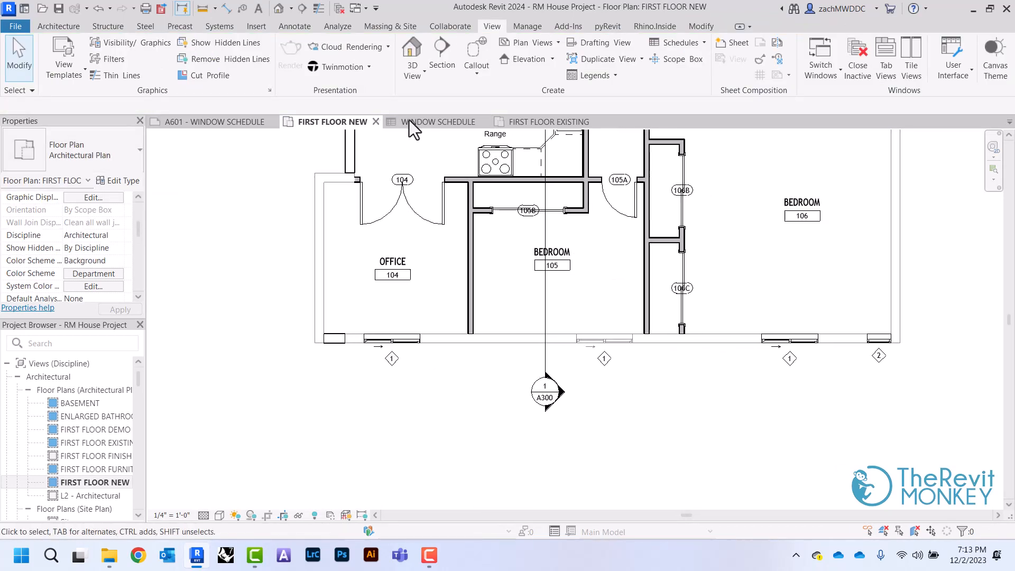
click(434, 122)
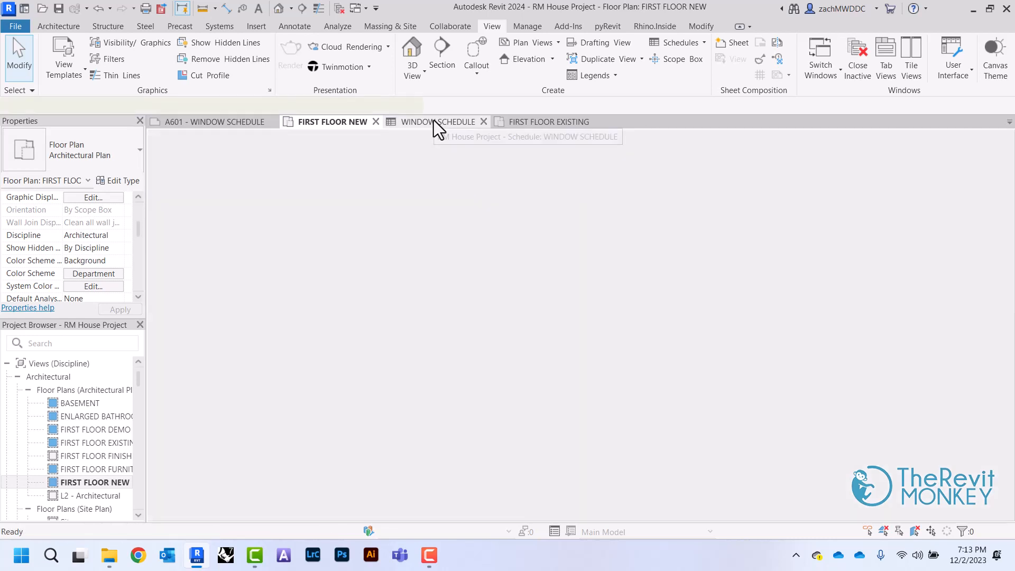
click(235, 198)
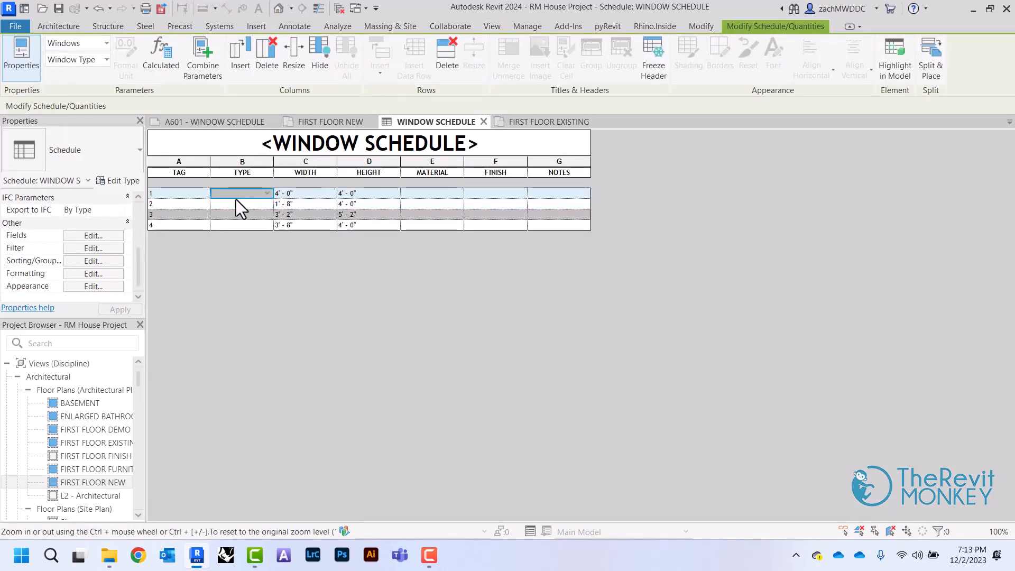
text(A)
click(262, 255)
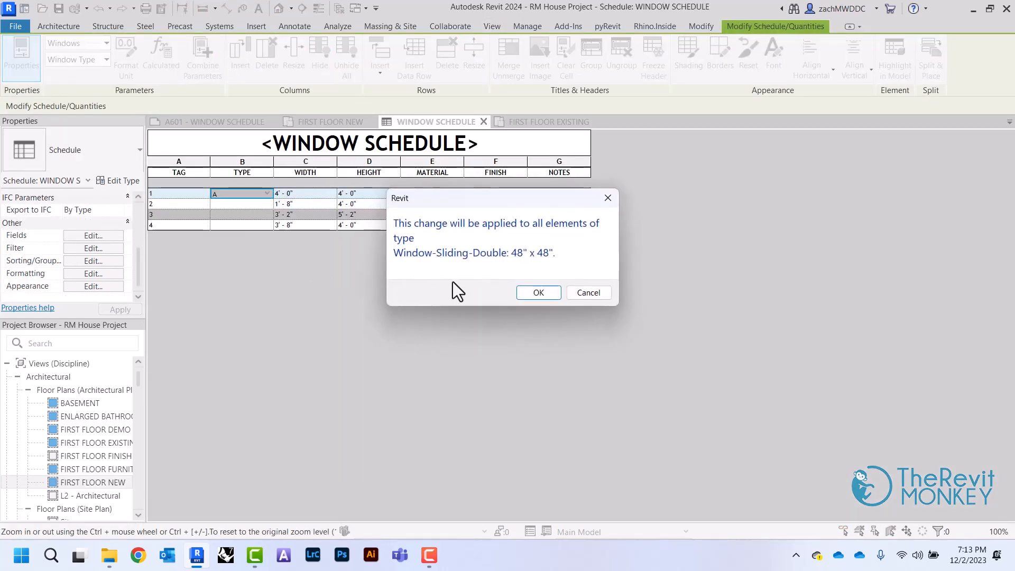
click(538, 292)
Step: Set the type of window tag 2 to B and of tag 3 to C, accepting both type changes
click(221, 204)
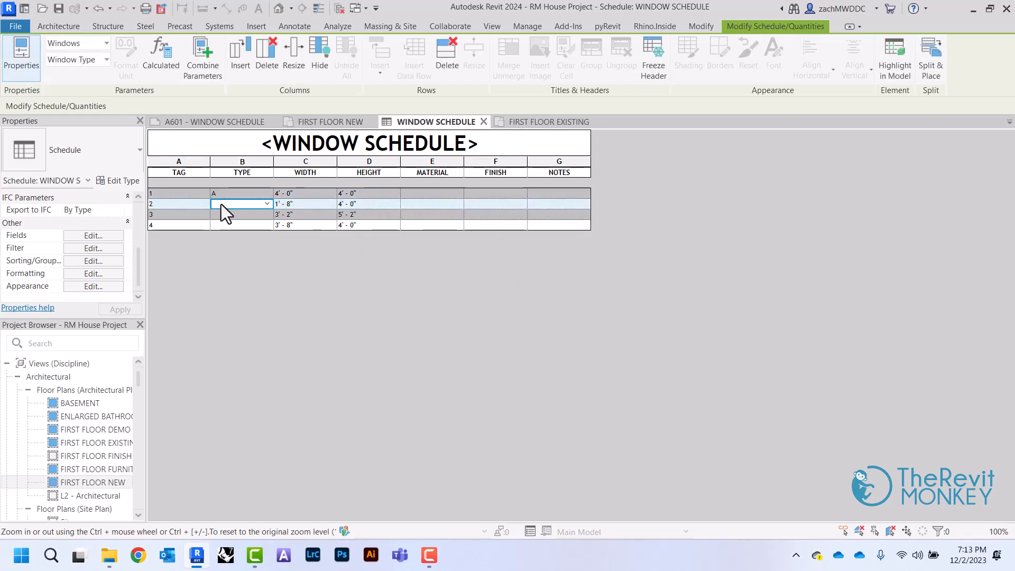
text(B)
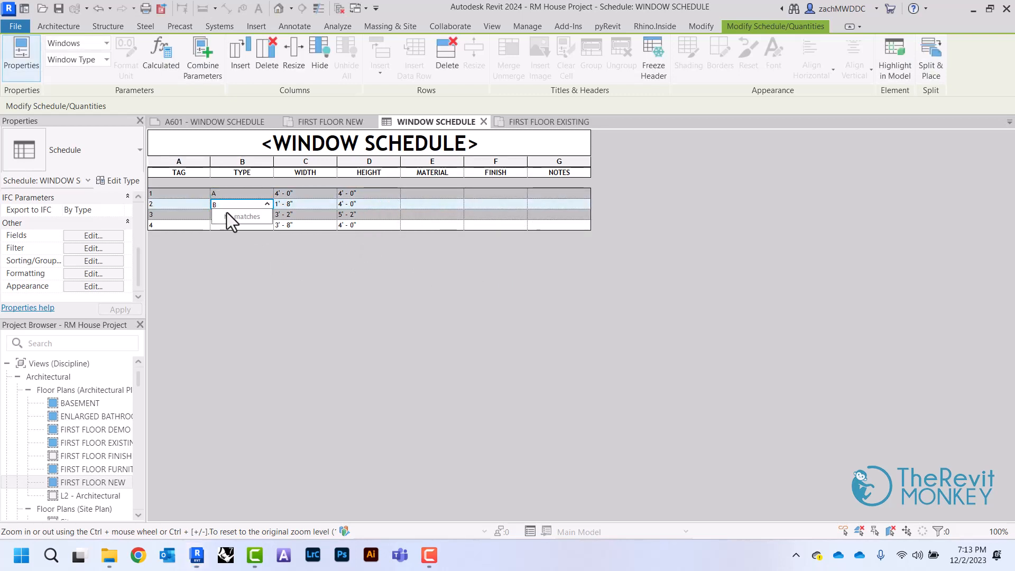
click(270, 273)
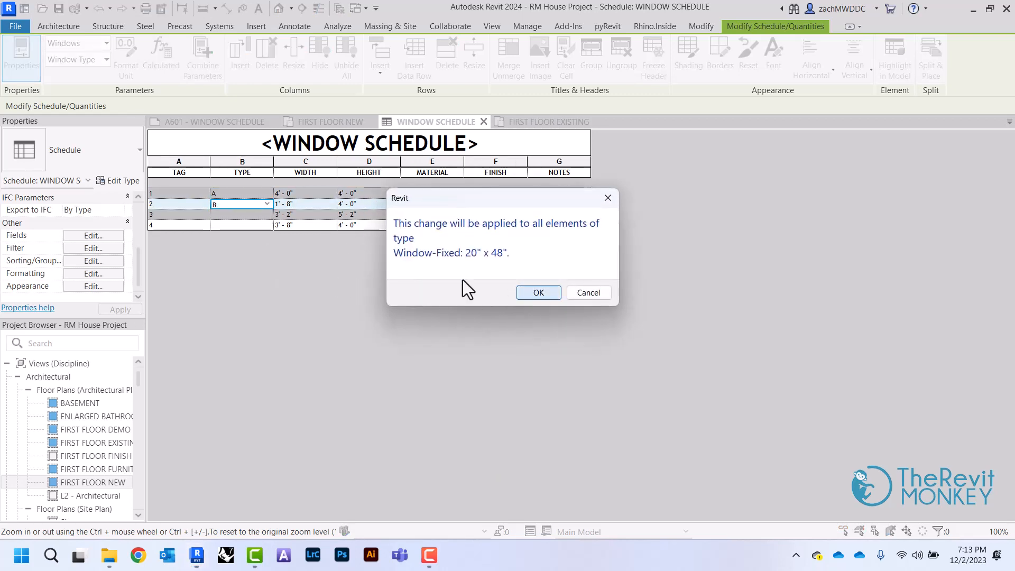
click(535, 294)
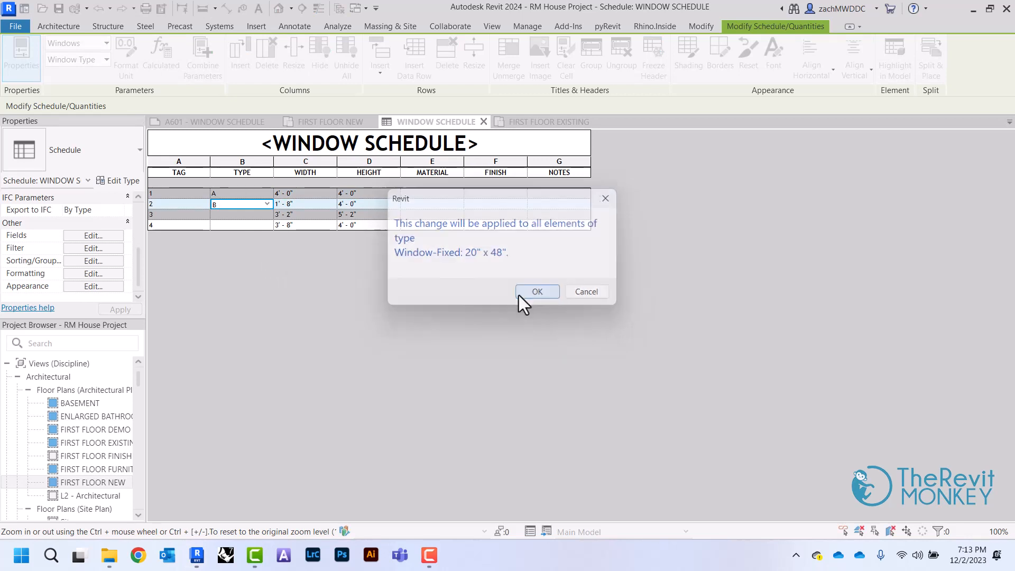
click(231, 216)
text(C)
click(252, 271)
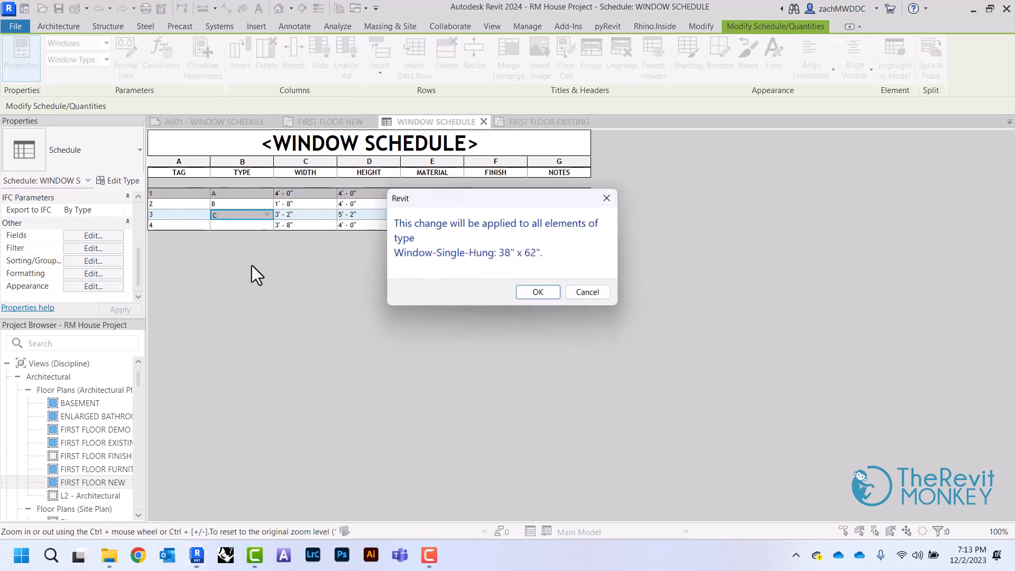
click(522, 294)
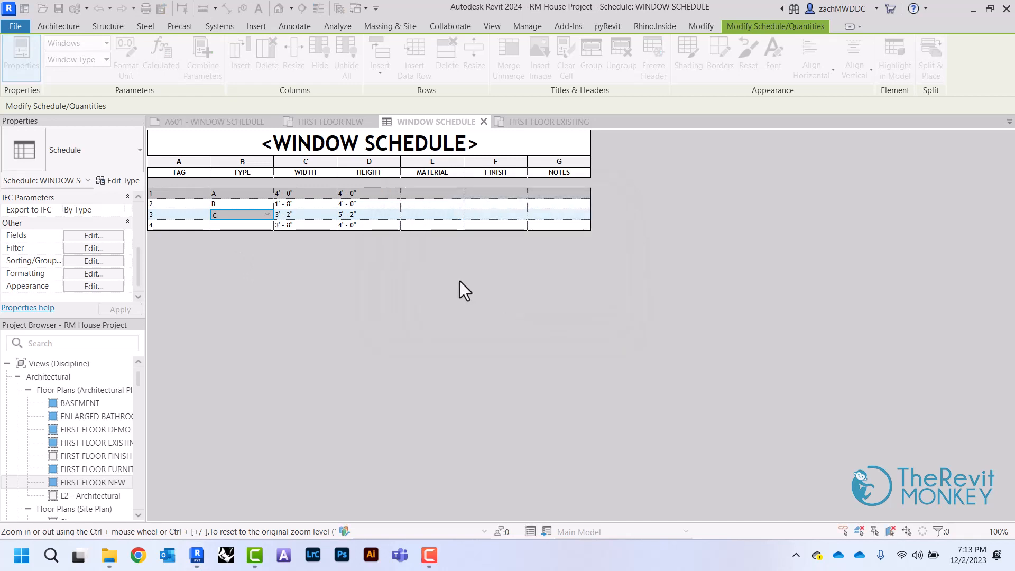
Step: Set the type of window tag 4 to D in the schedule and accept the type change
click(238, 228)
text(D)
click(322, 271)
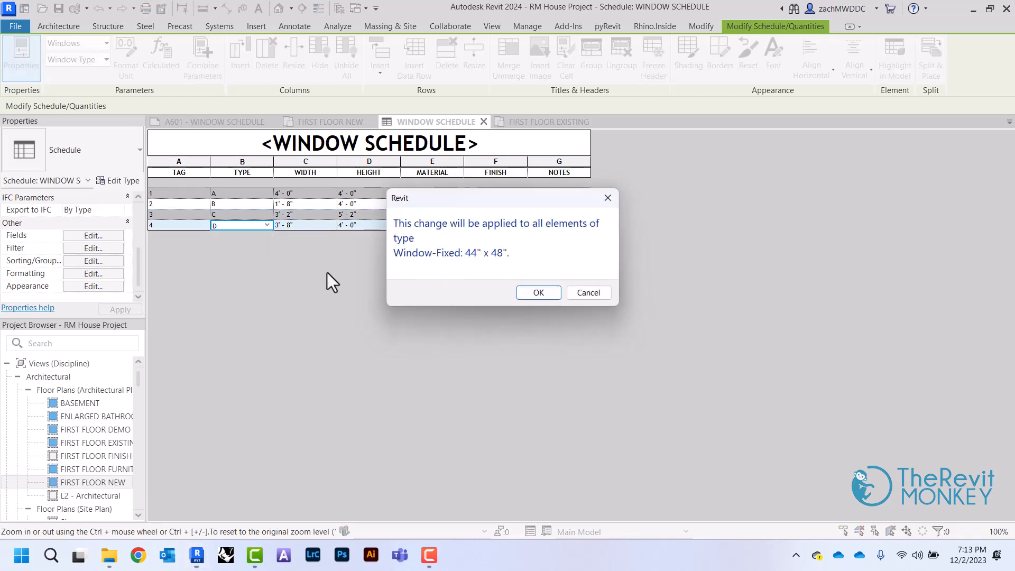
click(556, 297)
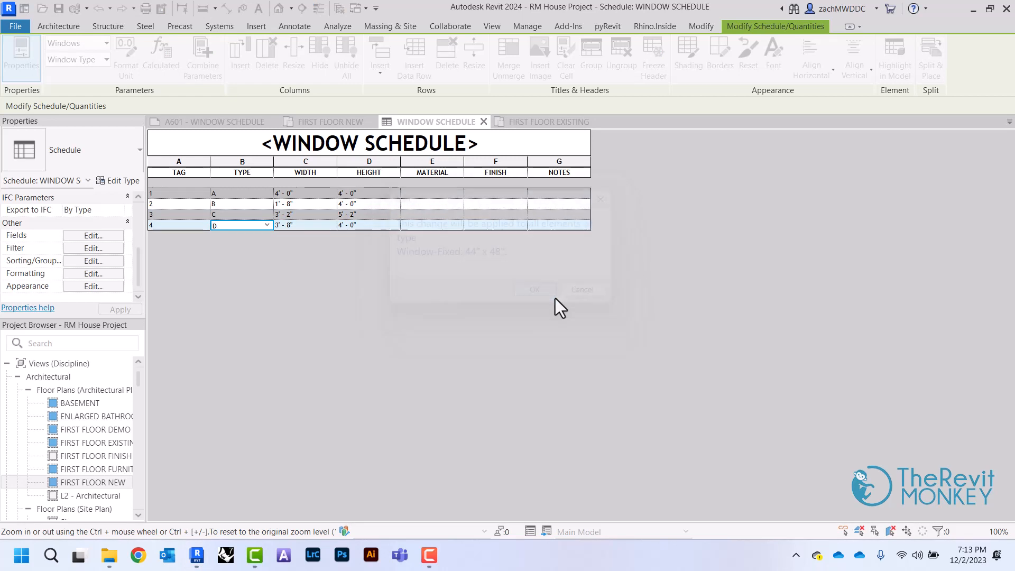
Step: Enter VINYL as the material for window tags 1 and 2, accepting the type changes
click(433, 196)
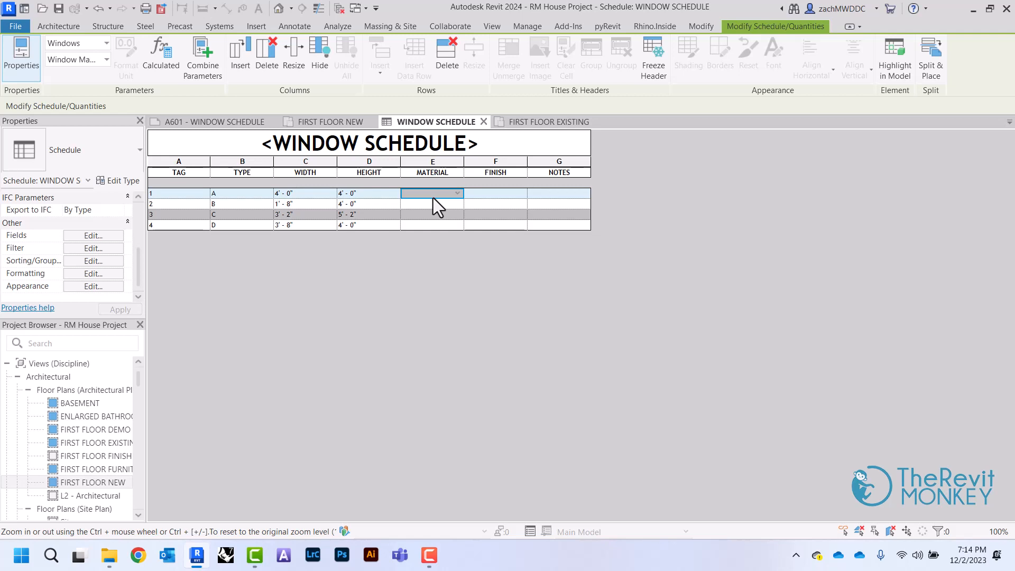
text(VINYL)
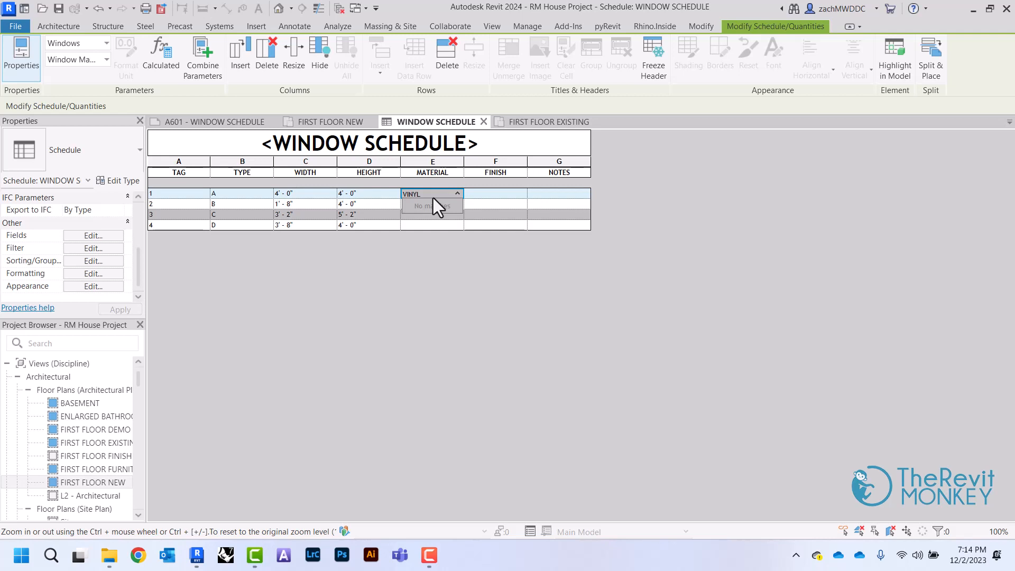
key(Return)
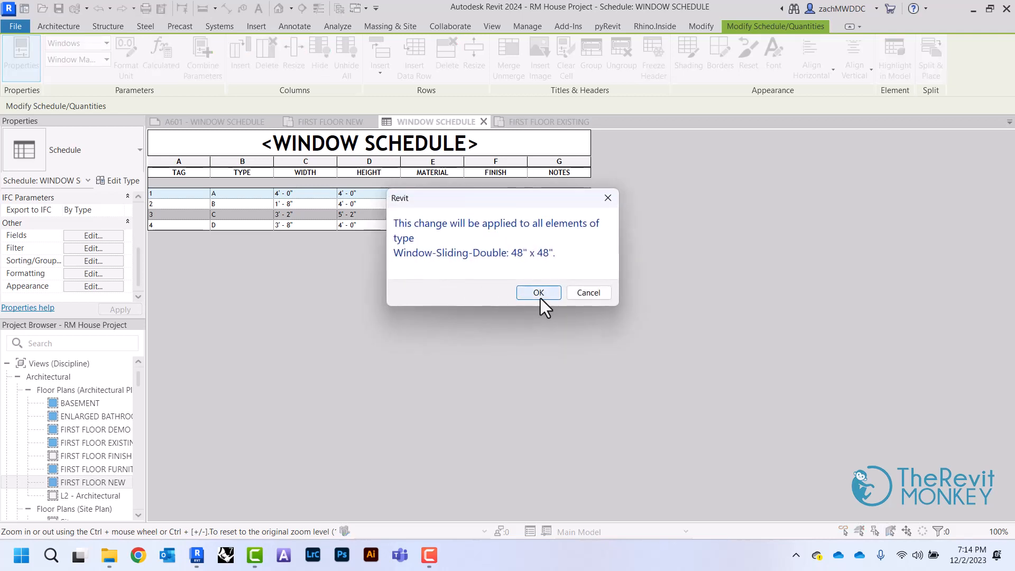
click(539, 294)
click(433, 203)
text(VINYL)
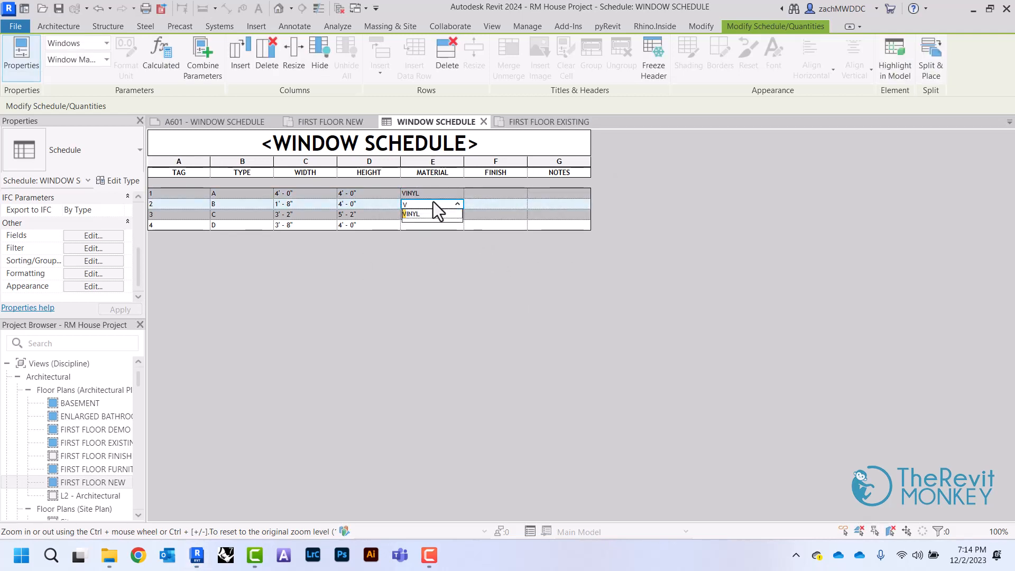
click(430, 215)
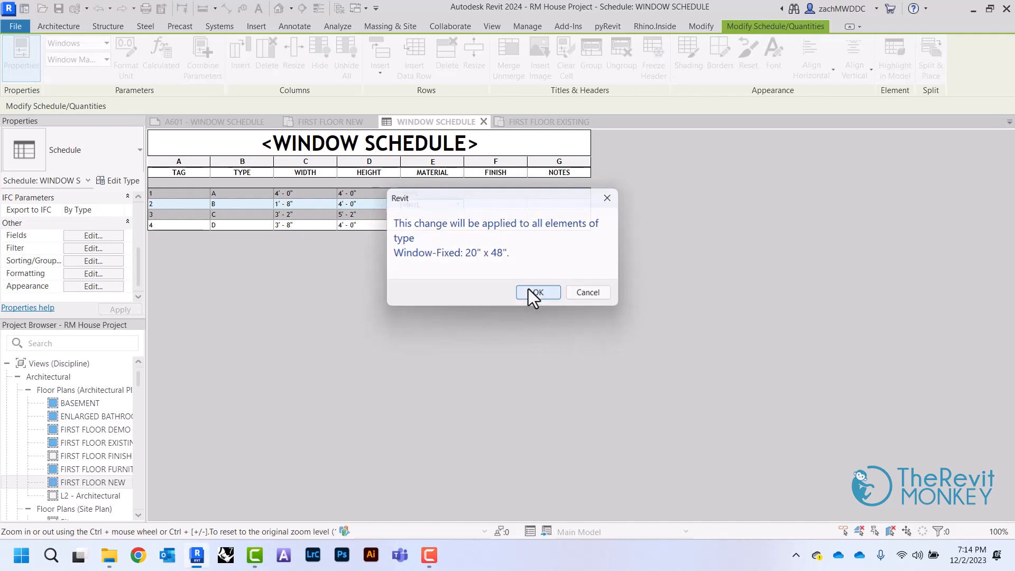
click(535, 292)
Step: Set the material of window tags 3 and 4 to VINYL, accepting the type changes
click(431, 214)
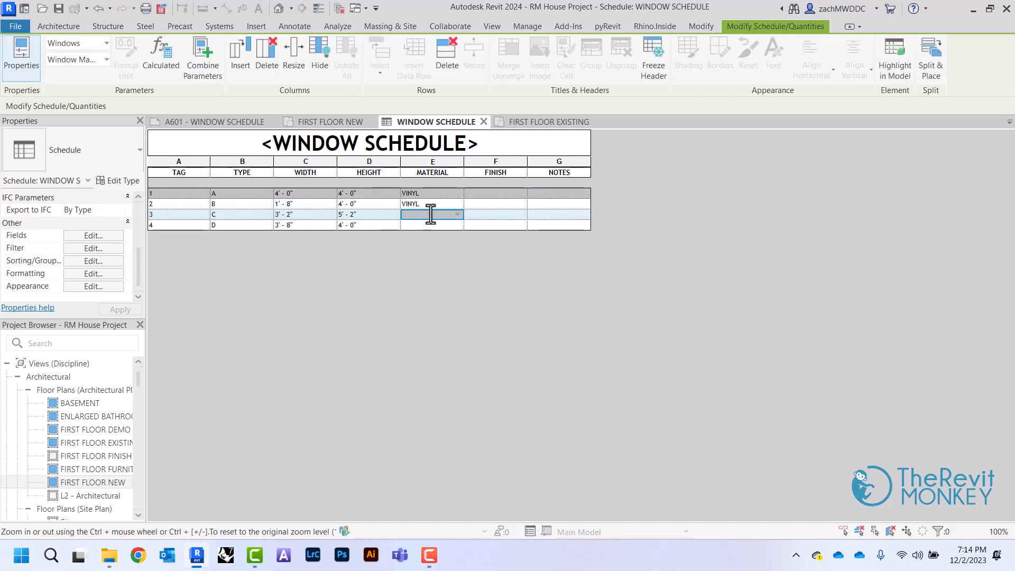
text(V)
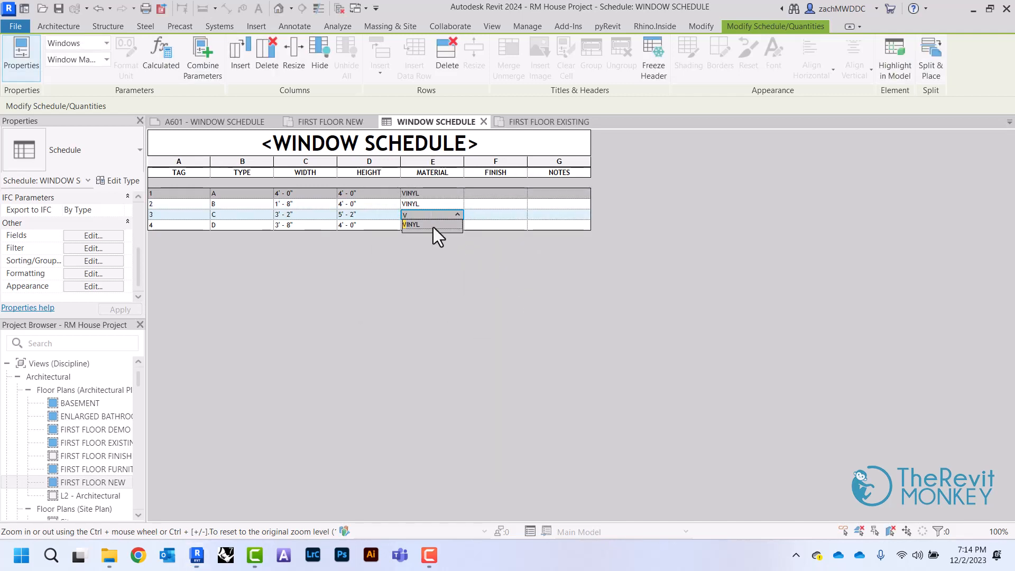
click(434, 229)
click(530, 289)
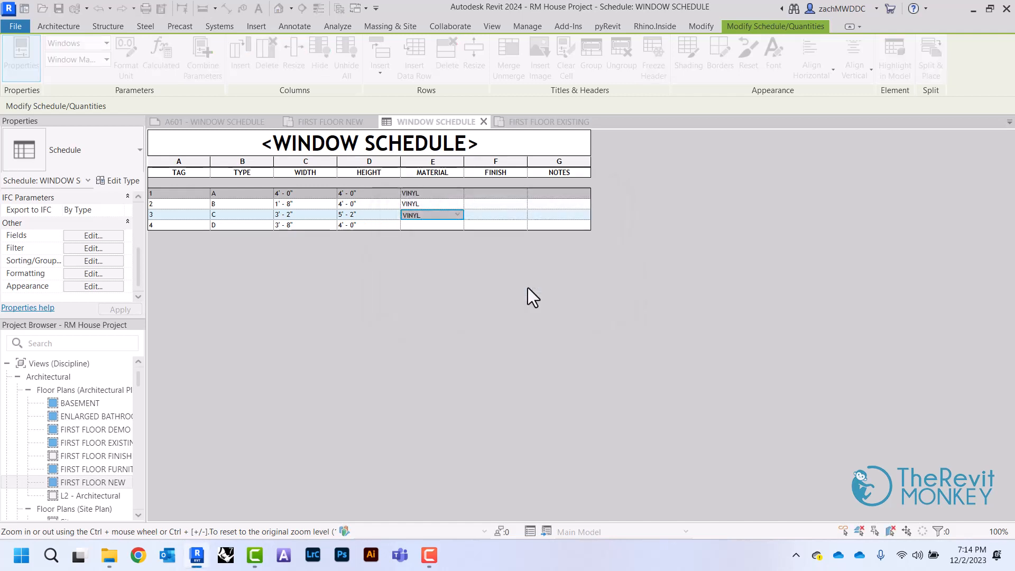
click(416, 229)
text(V)
click(421, 236)
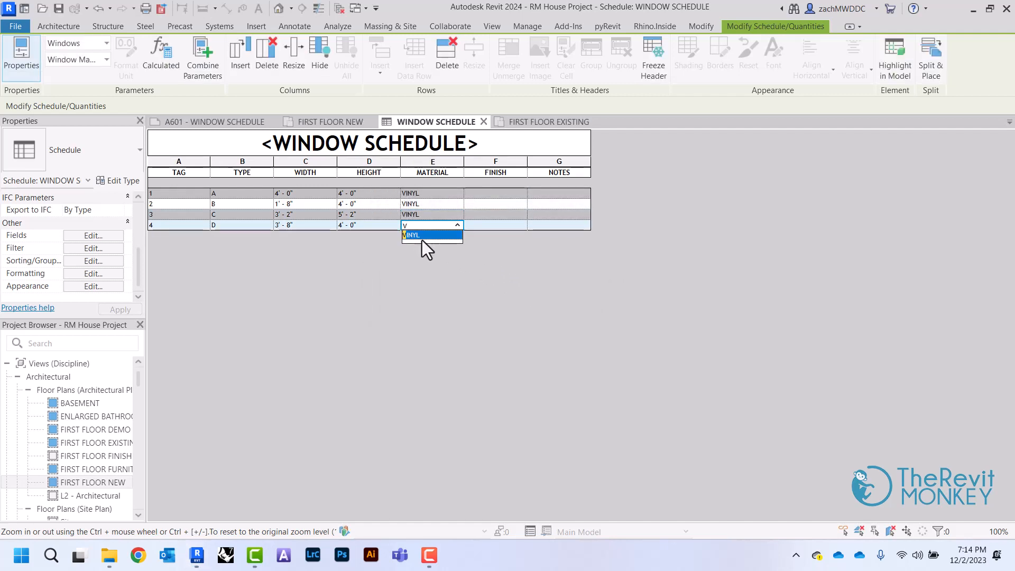
click(537, 294)
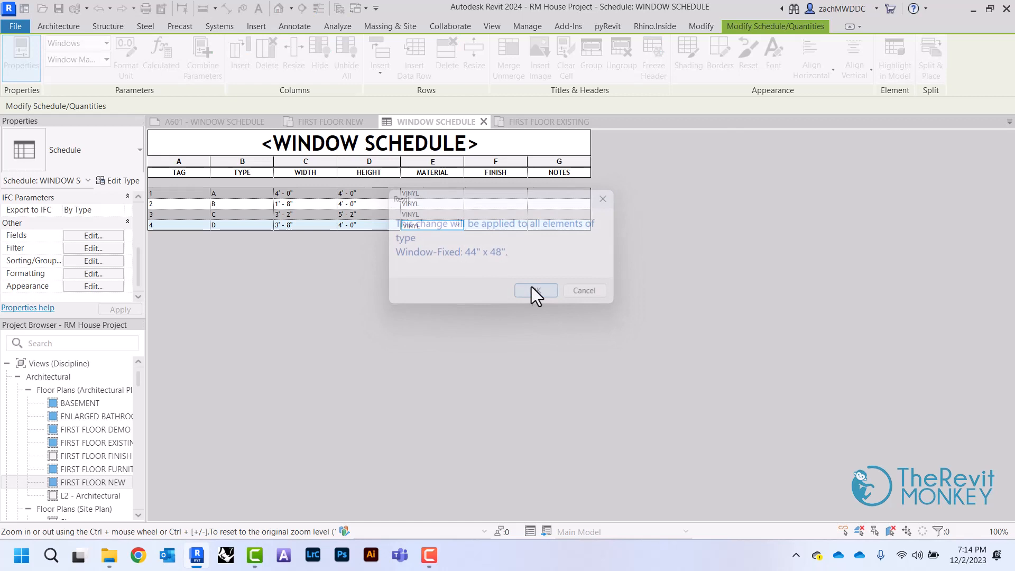
Step: Enter WHITE as the finish for window tags 1 and 2, accepting the type changes
click(490, 193)
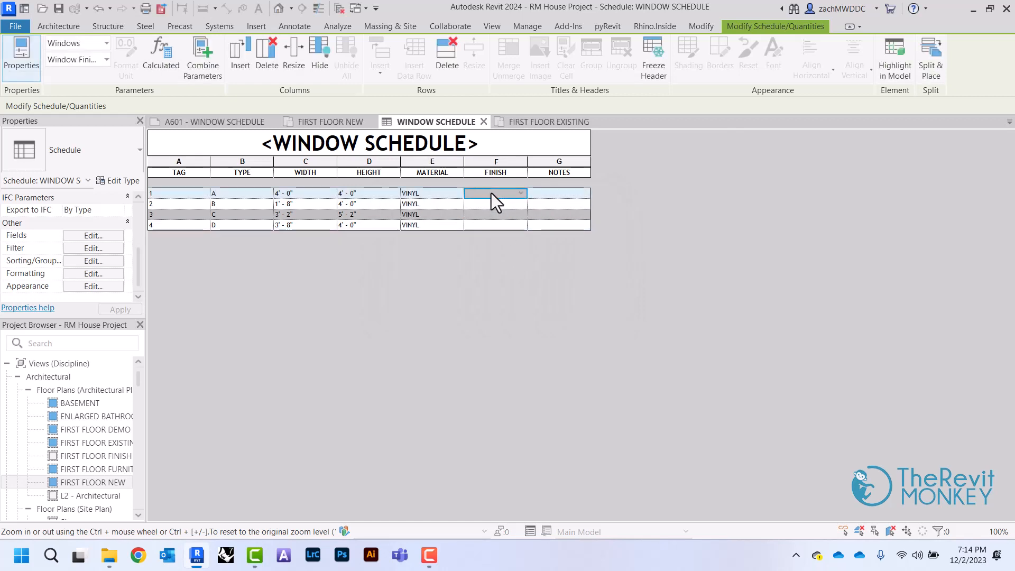
text(WHITE)
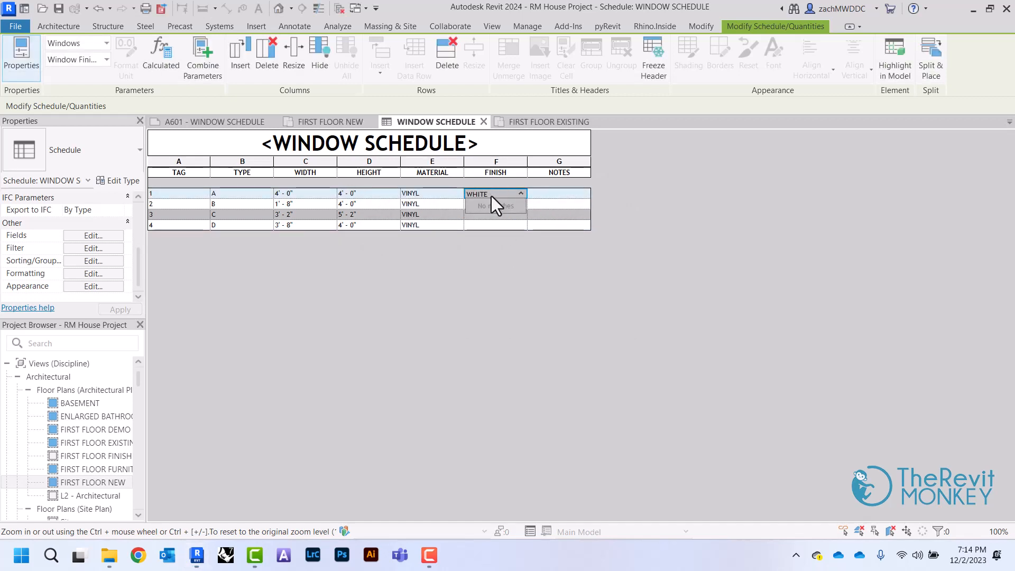
click(493, 290)
click(530, 286)
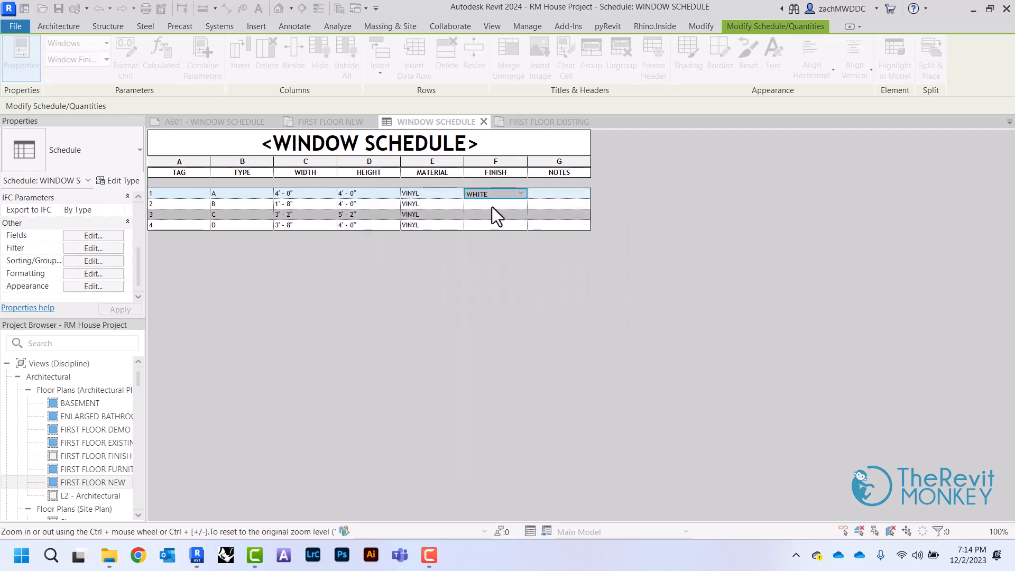
click(491, 204)
text(WHITE)
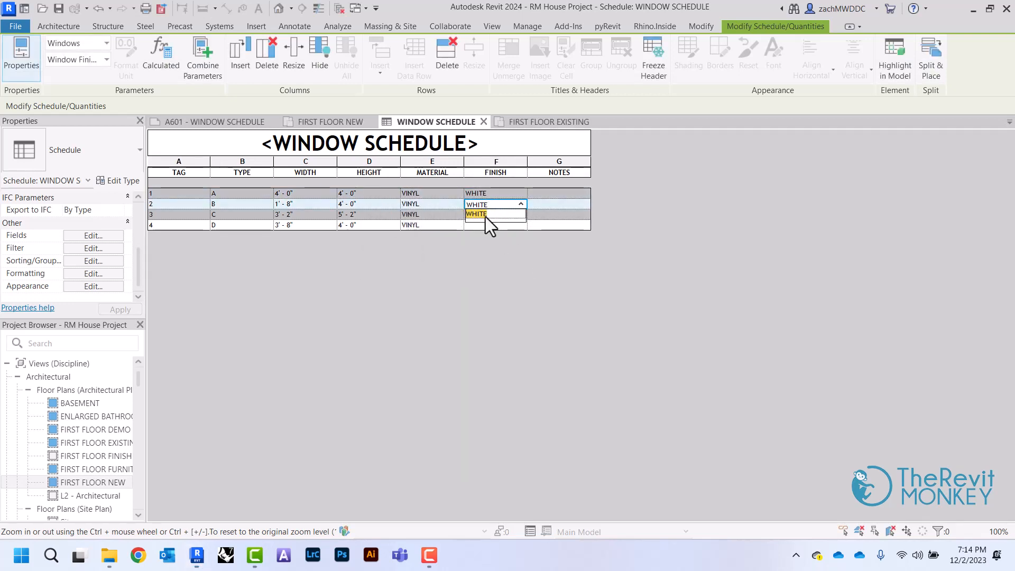
click(489, 215)
click(528, 285)
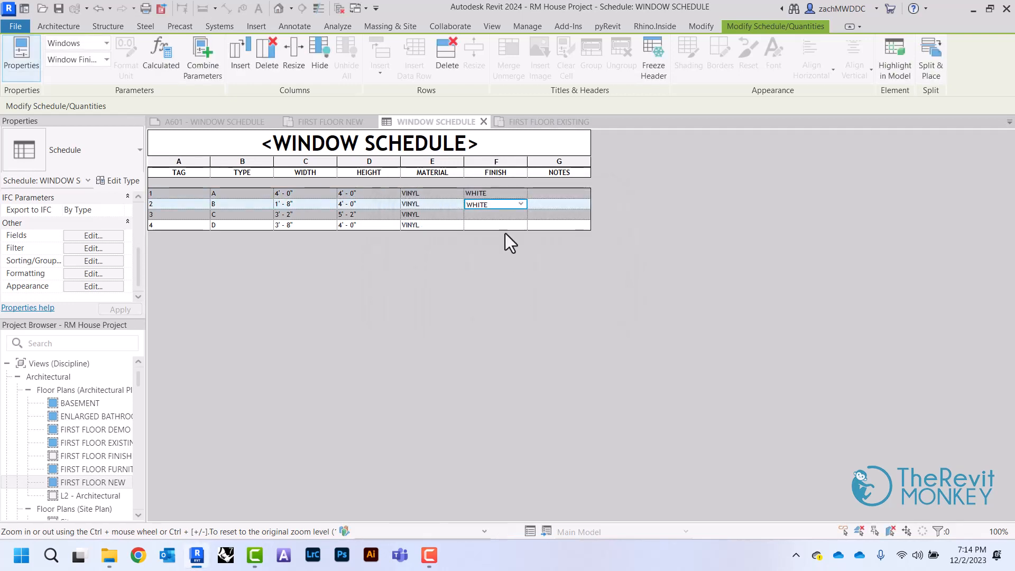
Step: Set the finish of window tag 3 to WHITE and accept the type change
click(499, 214)
text(WHITE)
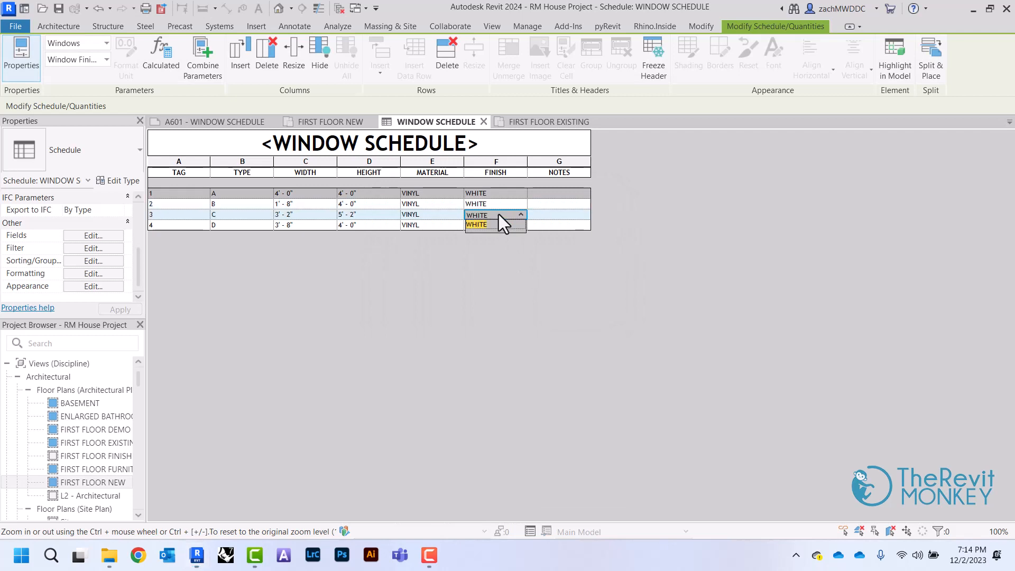
click(477, 224)
click(530, 292)
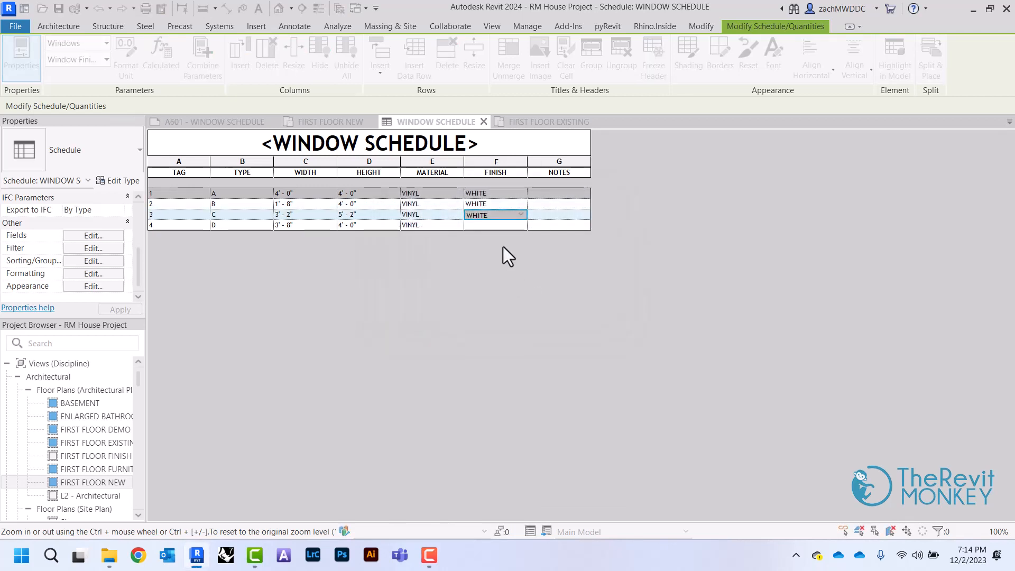
Step: Enter WHITE as the finish for window tag 4 and accept the type change
click(490, 225)
text(WHITE)
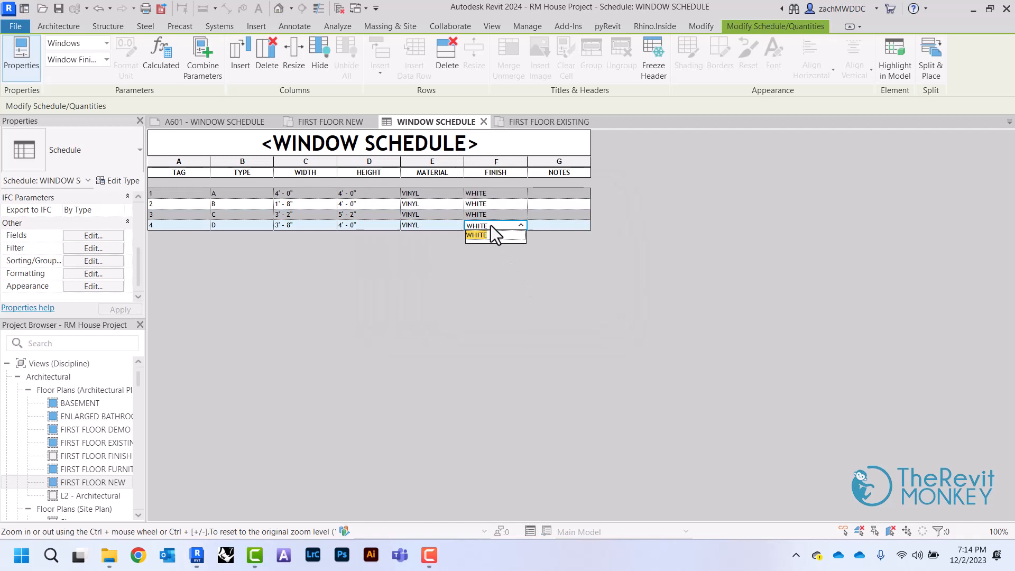
click(492, 259)
click(537, 291)
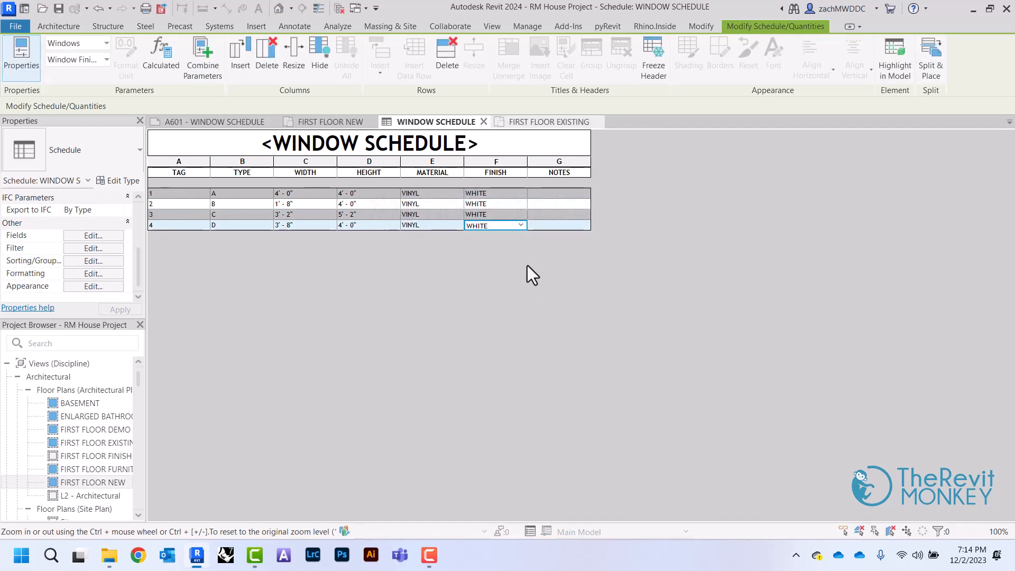
Step: Close the window schedule view and place WINDOW SCHEDULE in the upper-left area of sheet A601
click(483, 122)
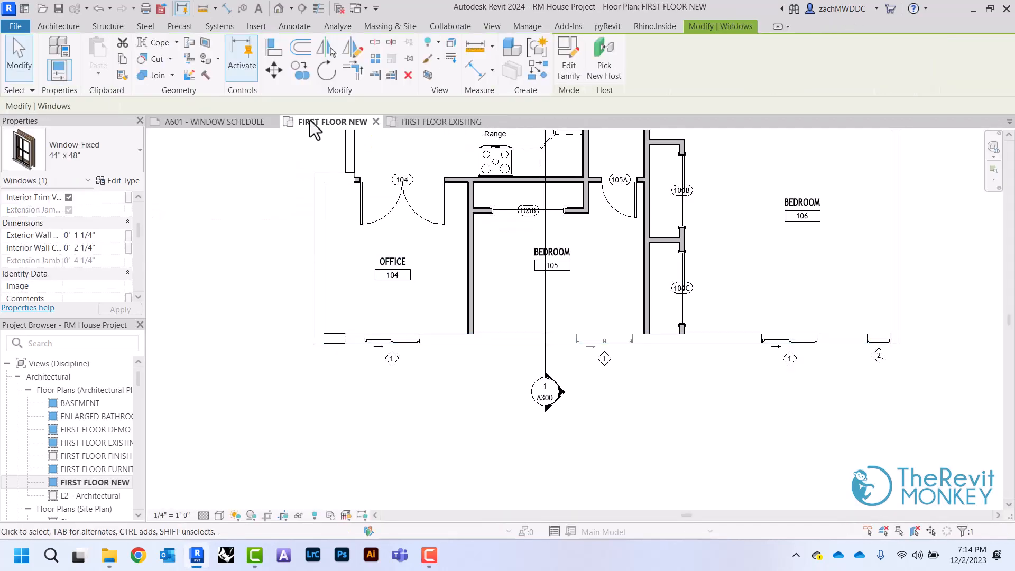
click(180, 122)
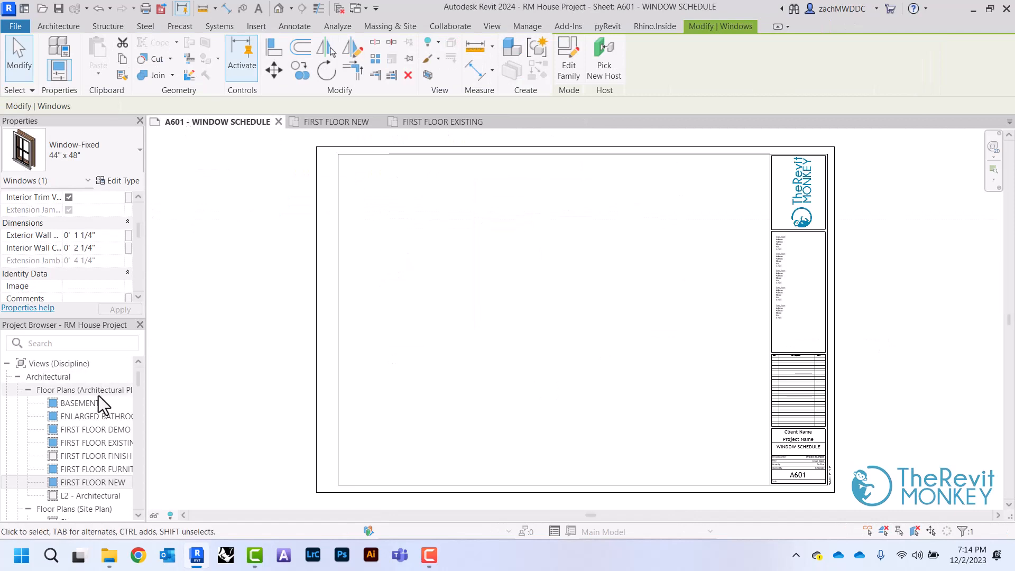
scroll(98, 396, down, 12)
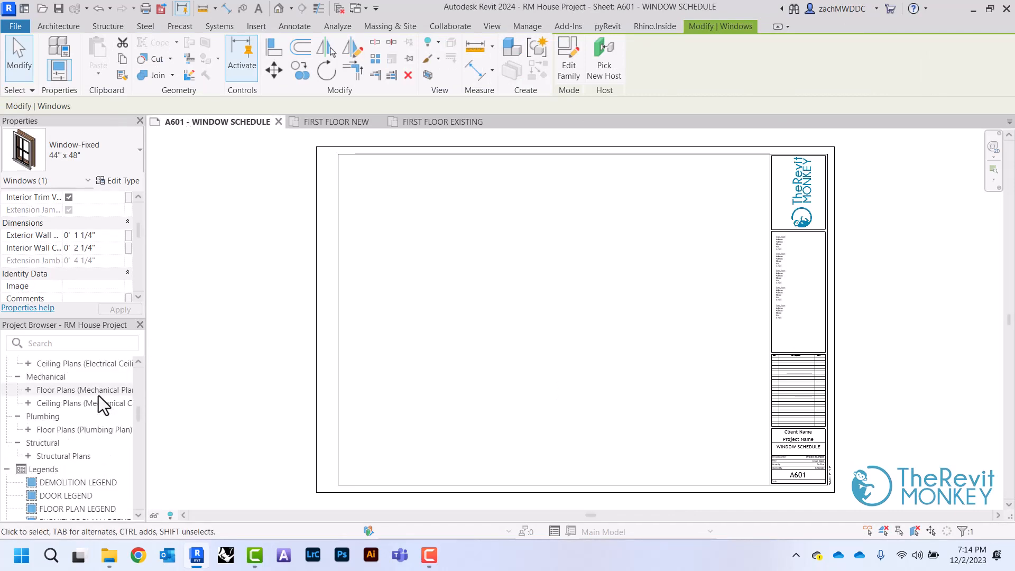
scroll(98, 397, down, 5)
scroll(99, 395, down, 5)
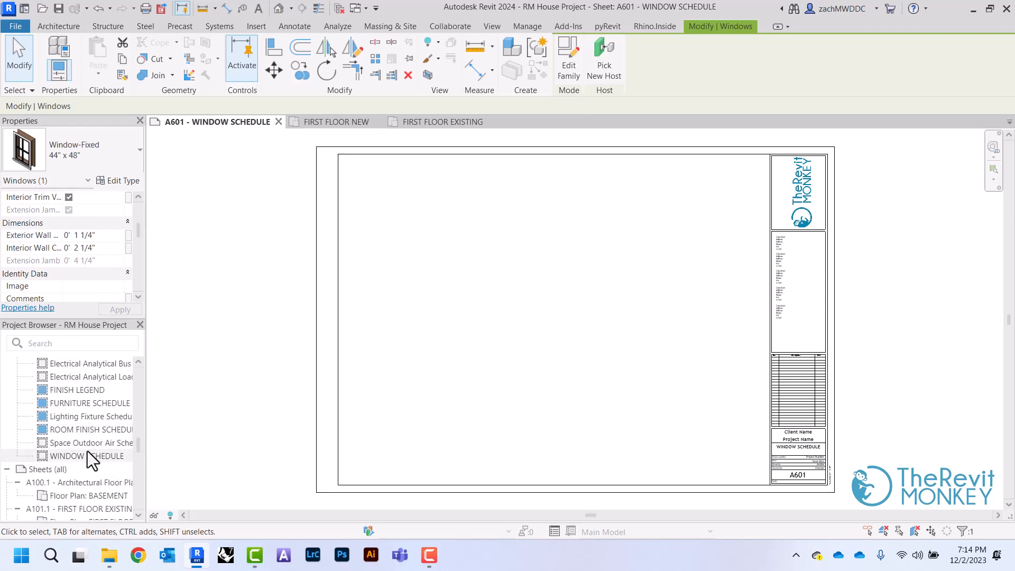
drag(87, 455, 604, 181)
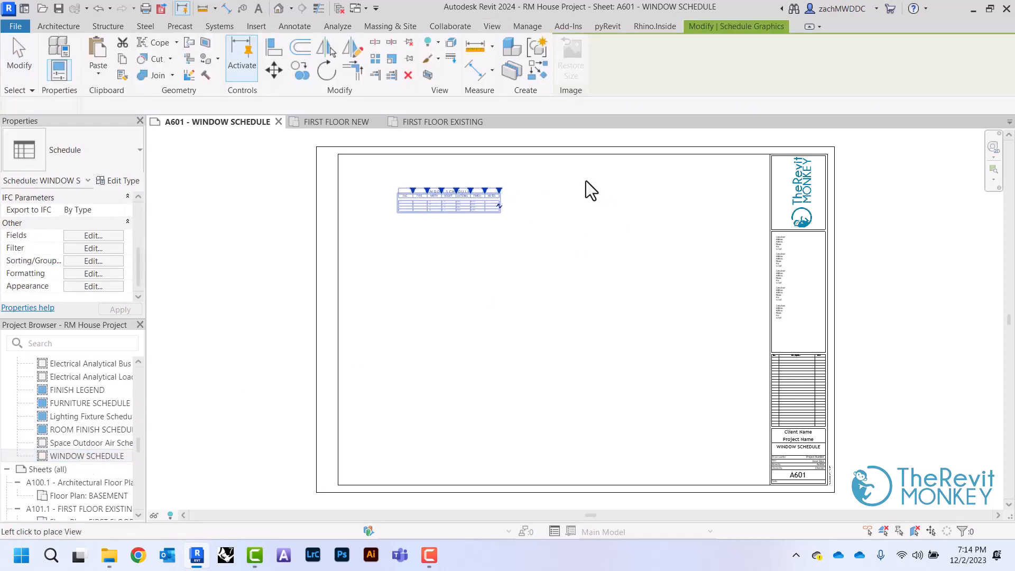